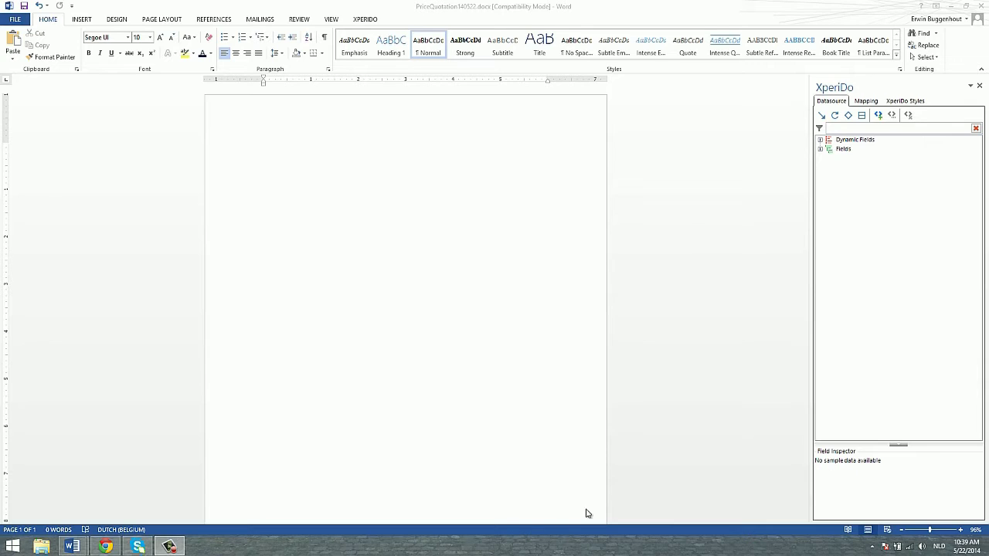
- Expand the datasource fields through Quote and quote_details, and select the QuoteDetail element
{"action": "left_click", "coordinate": [820, 150]}
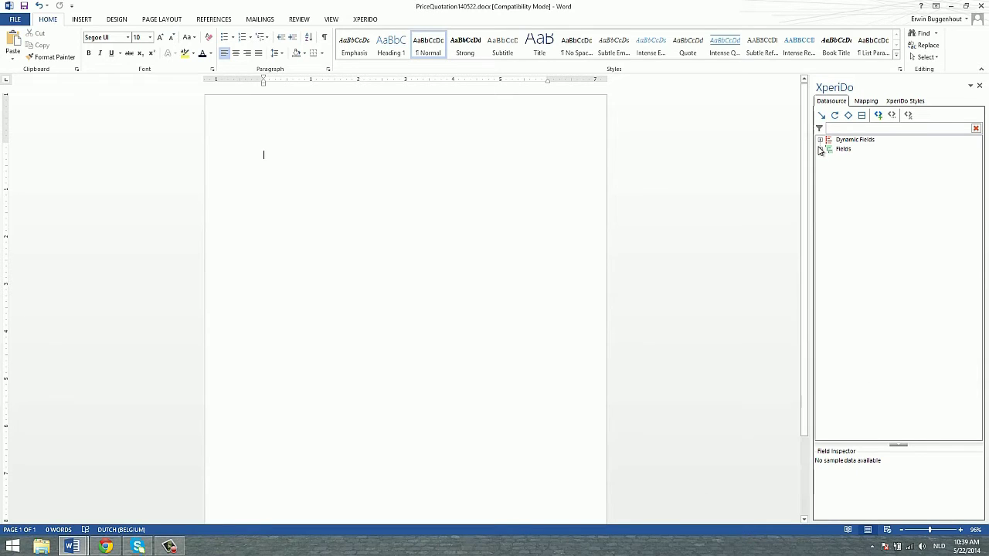
{"action": "left_click", "coordinate": [820, 149]}
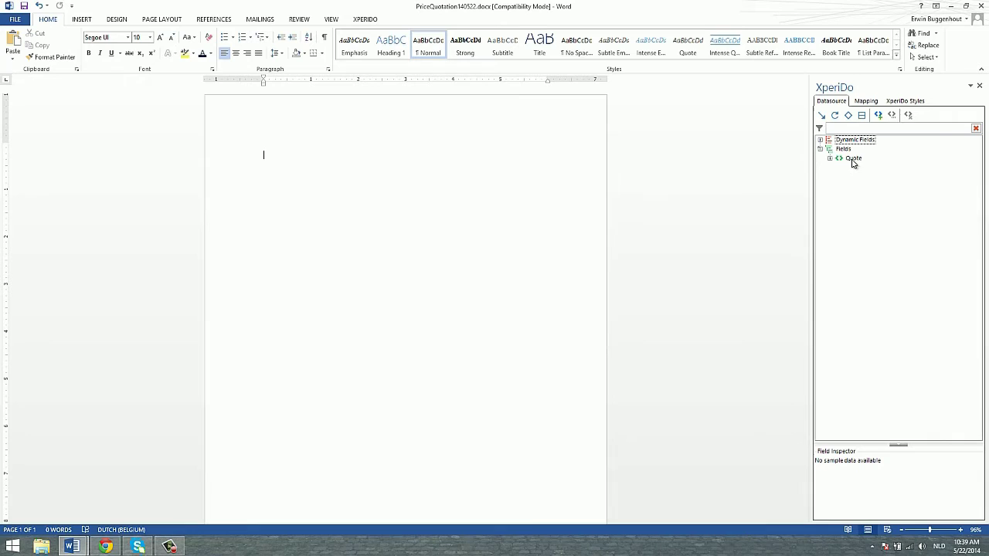
{"action": "left_click", "coordinate": [830, 159]}
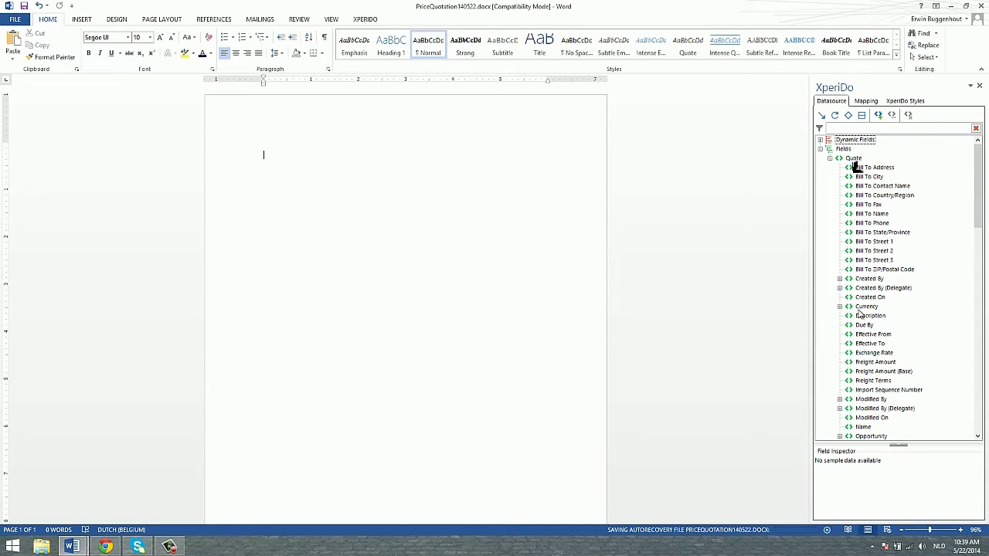
{"action": "scroll", "coordinate": [860, 318], "scroll_direction": "down", "scroll_amount": 5}
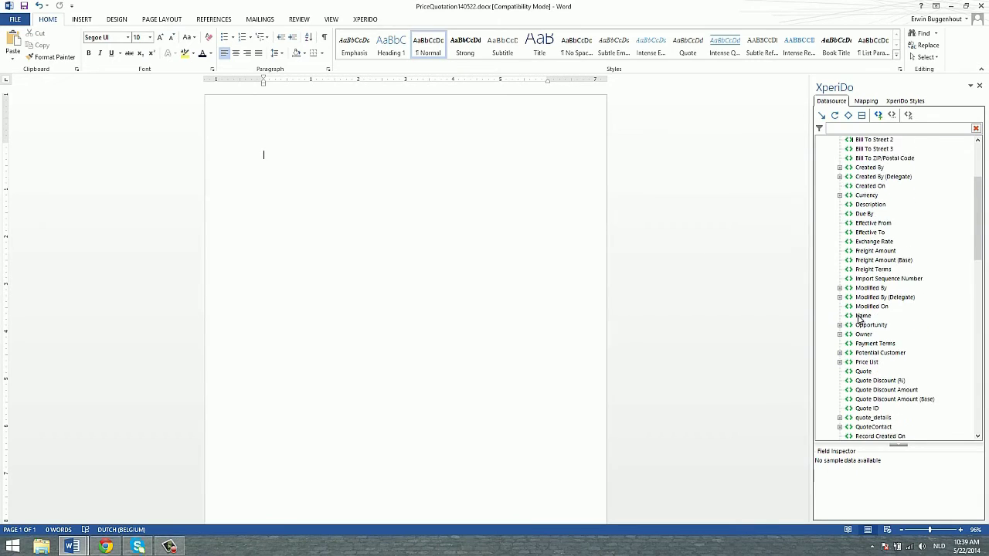
{"action": "scroll", "coordinate": [860, 318], "scroll_direction": "down", "scroll_amount": 3}
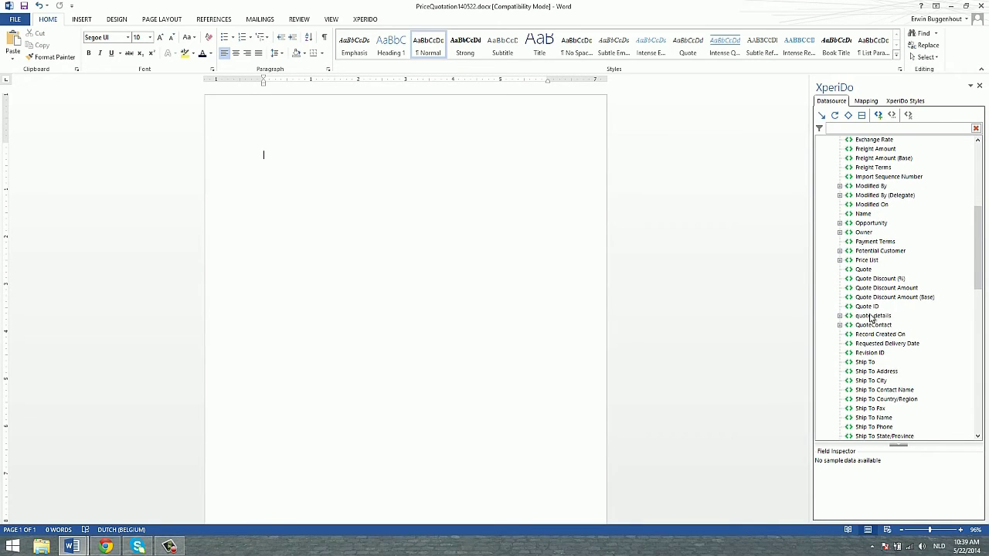
{"action": "left_click", "coordinate": [840, 316]}
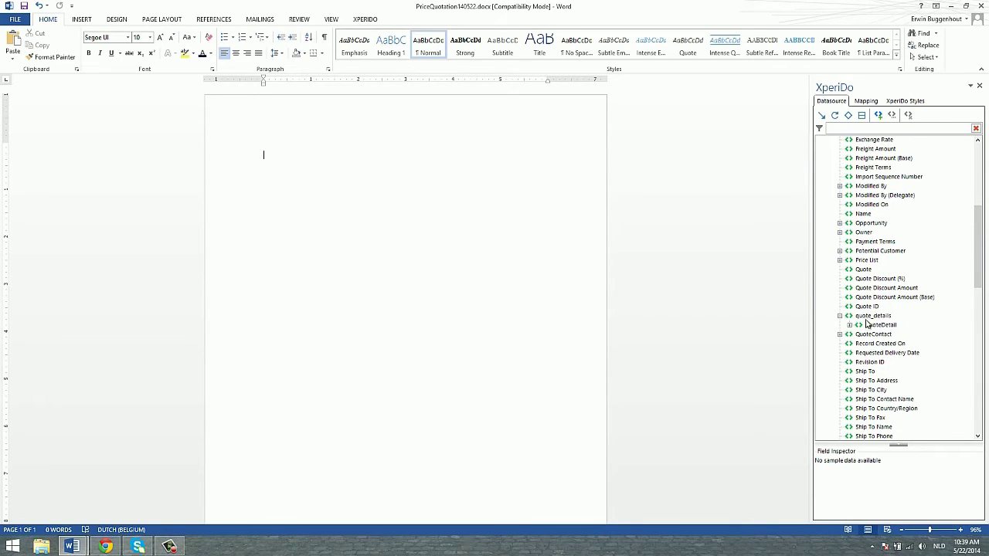
{"action": "left_click", "coordinate": [872, 326]}
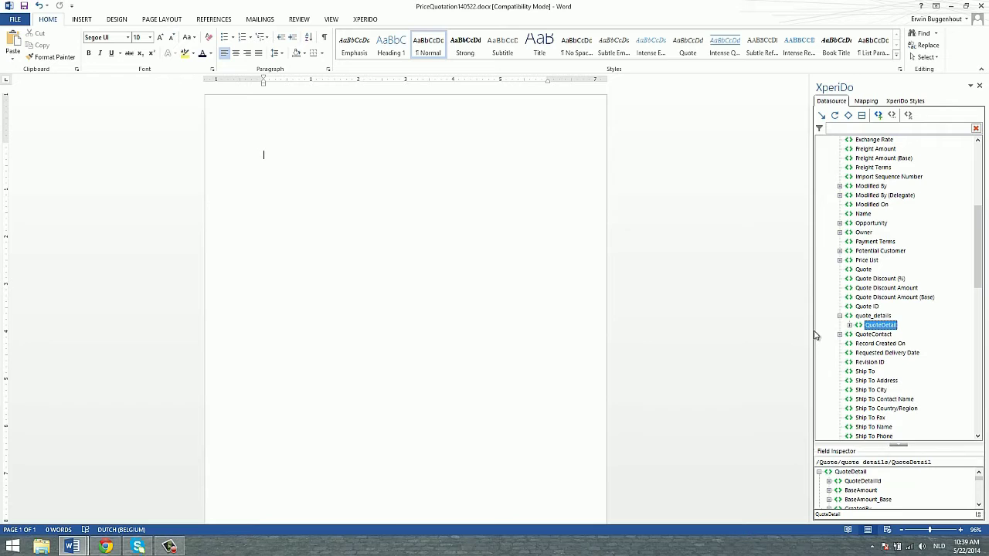
- Insert a table with three columns and two rows on the blank page
{"action": "left_click", "coordinate": [81, 19]}
{"action": "left_click", "coordinate": [82, 44]}
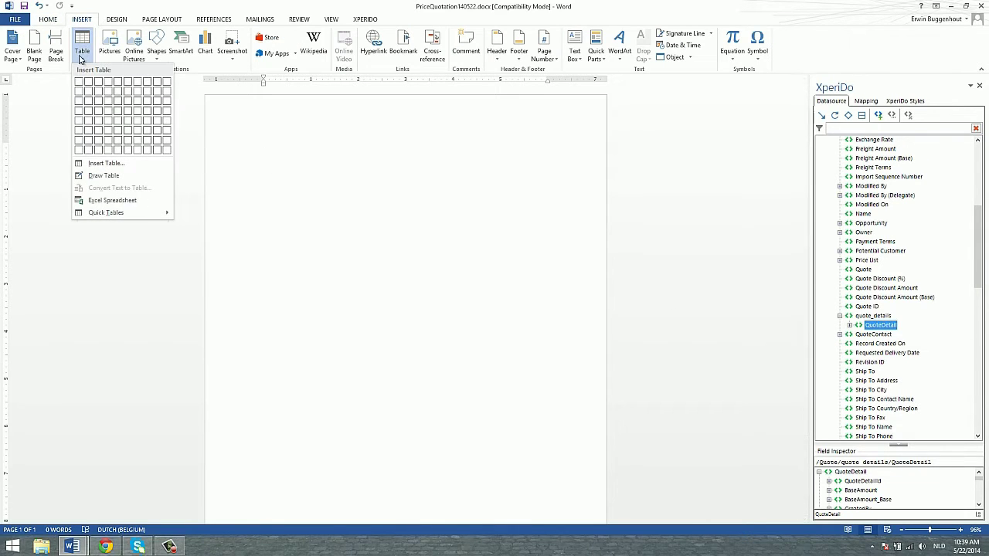
{"action": "left_click", "coordinate": [99, 94]}
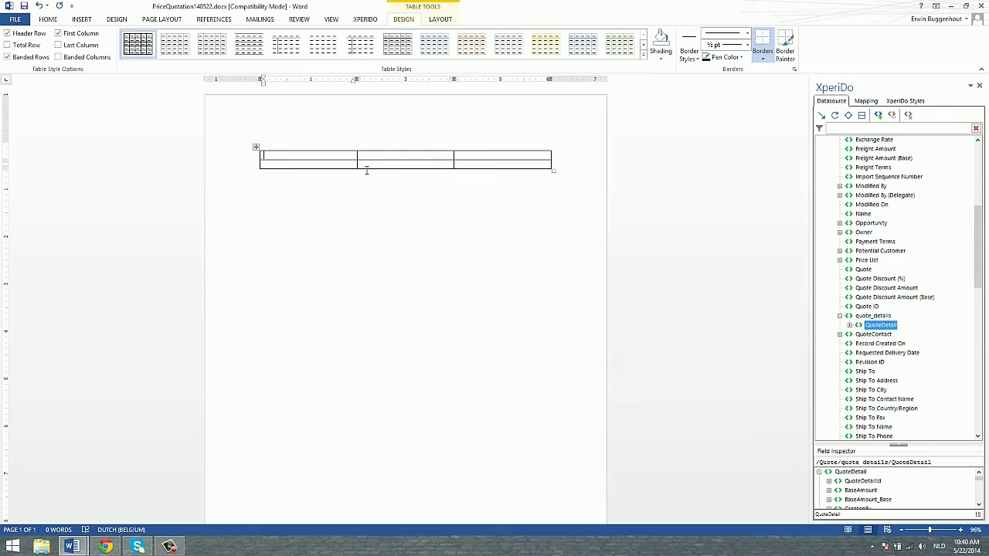
- Fill the table's header row with "Product name", "Quantity" and "Total"
{"action": "type", "text": "Product name"}
{"action": "key", "text": "Tab"}
{"action": "type", "text": "Quantity"}
{"action": "key", "text": "Tab"}
{"action": "type", "text": "Total"}
{"action": "key", "text": "Tab"}
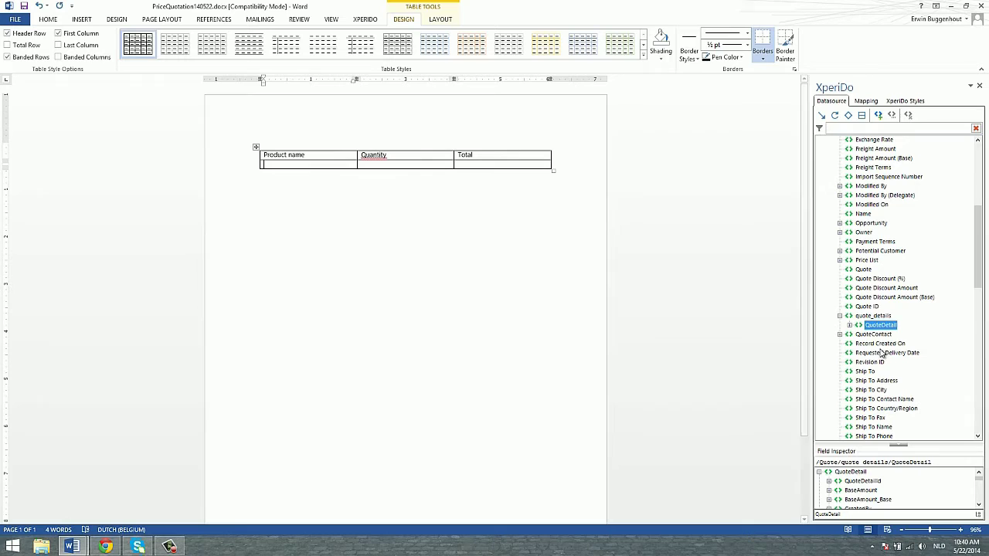
- Insert the Product Name field of QuoteDetail's Existing Product into the cell below the "Product name" header
{"action": "left_click", "coordinate": [848, 325]}
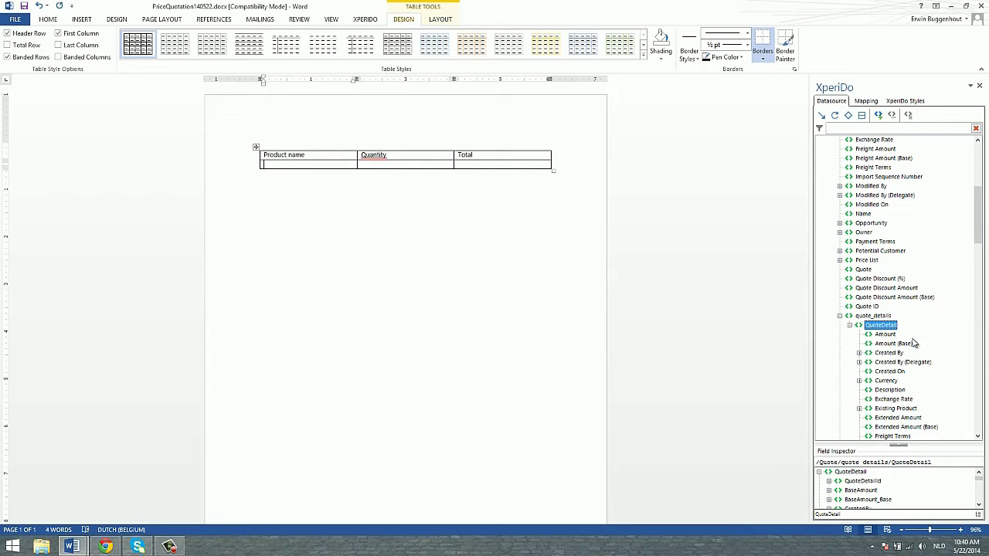
{"action": "scroll", "coordinate": [889, 354], "scroll_direction": "down", "scroll_amount": 6}
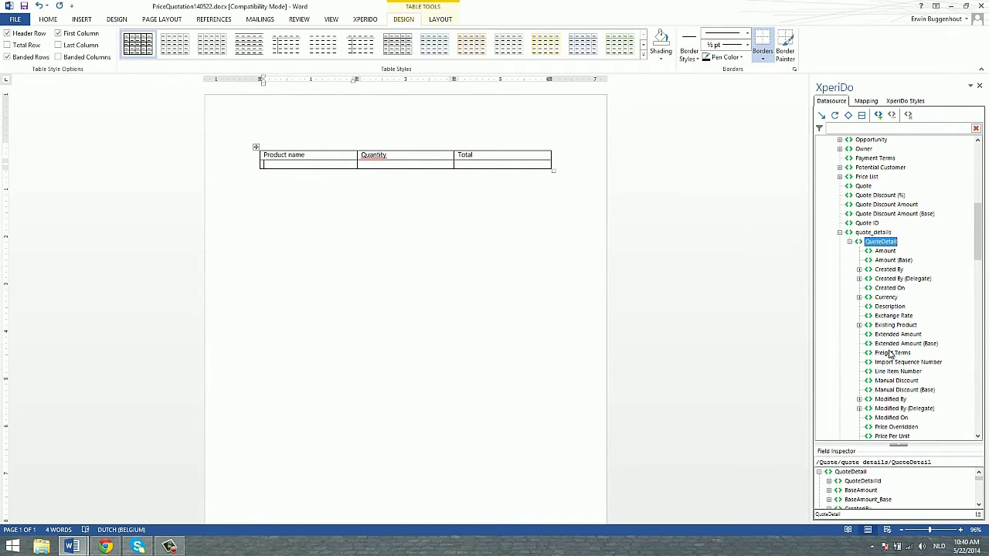
{"action": "scroll", "coordinate": [890, 354], "scroll_direction": "down", "scroll_amount": 1}
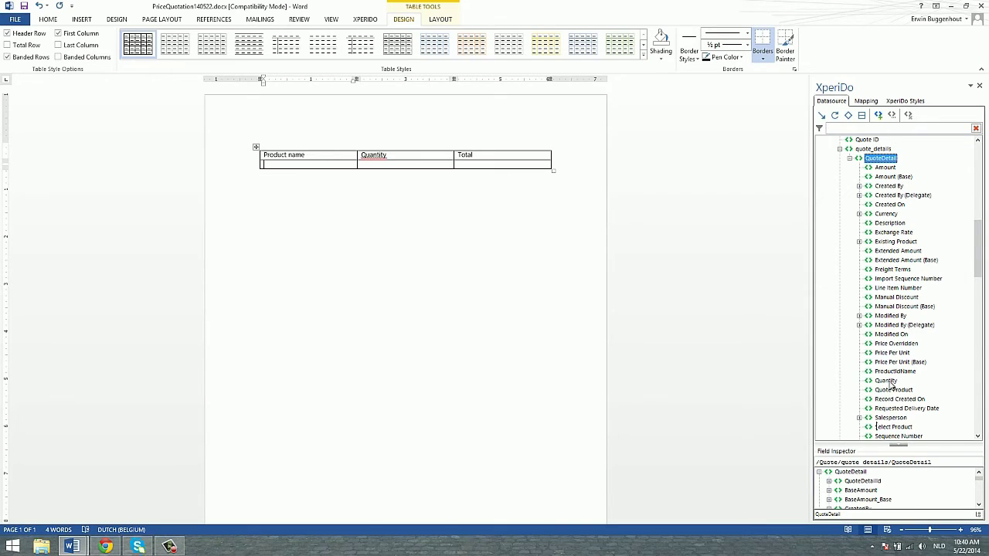
{"action": "scroll", "coordinate": [897, 345], "scroll_direction": "down", "scroll_amount": 2}
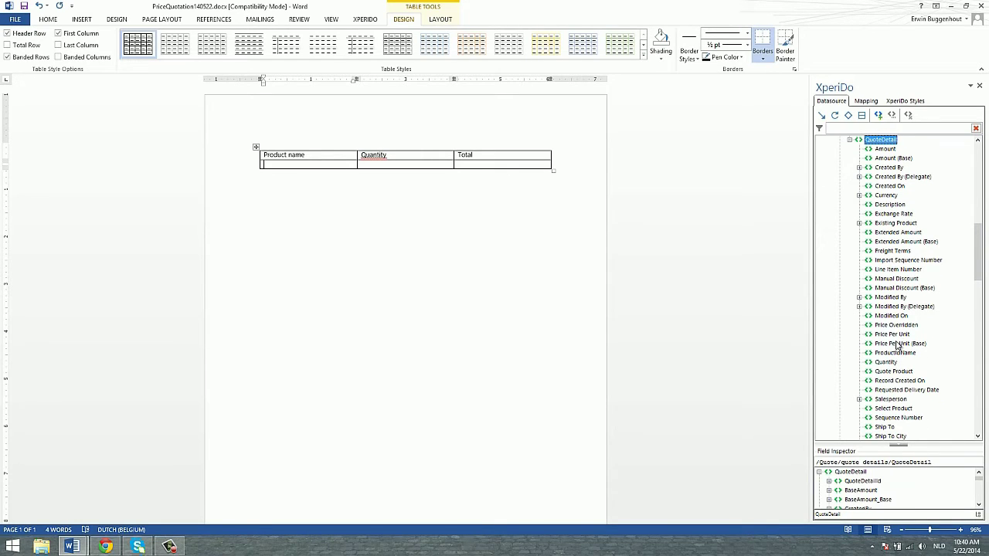
{"action": "left_click", "coordinate": [859, 223]}
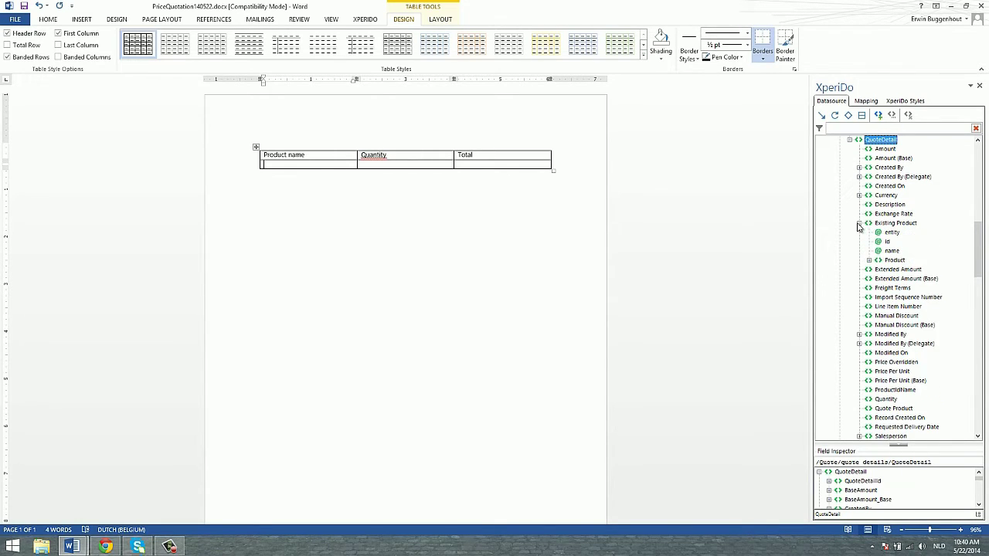
{"action": "left_click", "coordinate": [869, 261]}
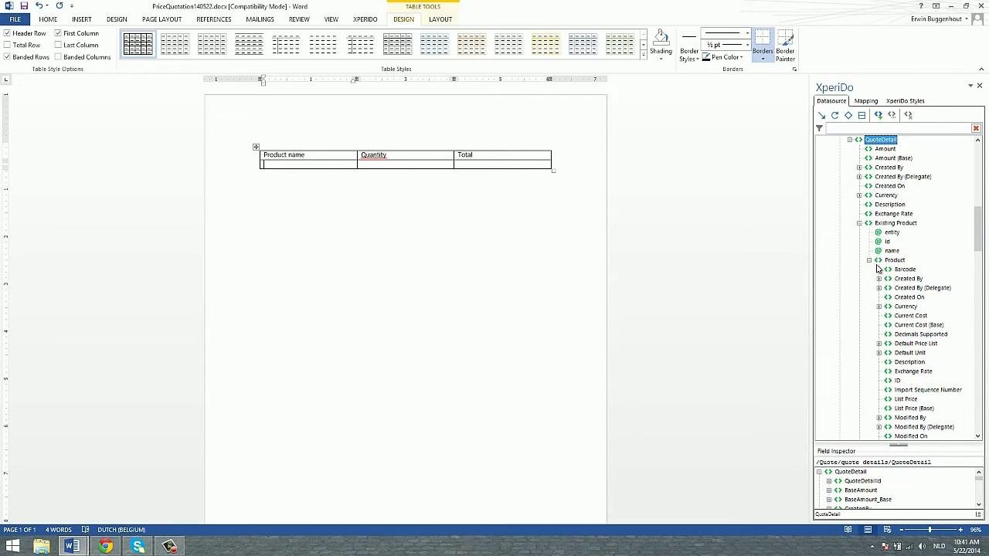
{"action": "scroll", "coordinate": [900, 276], "scroll_direction": "down", "scroll_amount": 5}
{"action": "scroll", "coordinate": [903, 281], "scroll_direction": "down", "scroll_amount": 3}
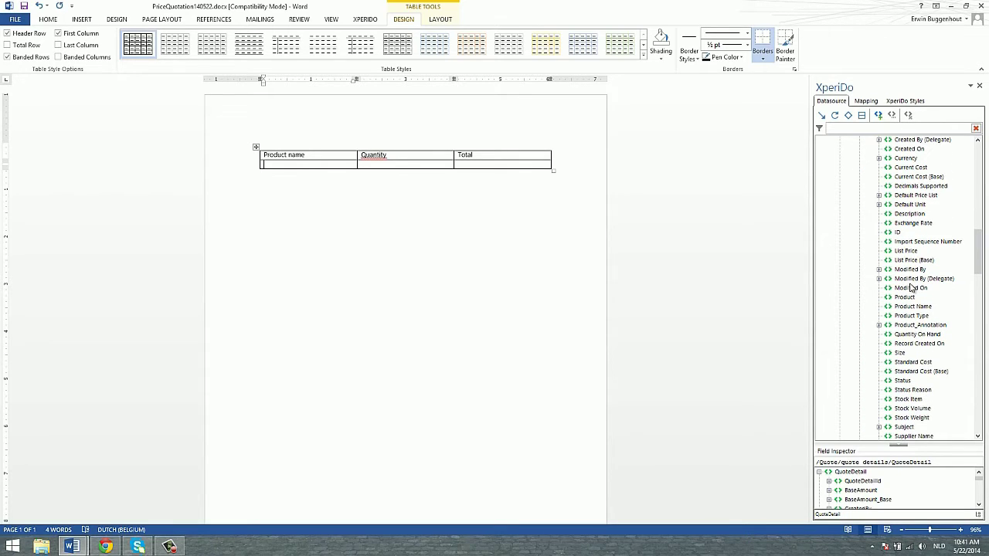
{"action": "double_click", "coordinate": [927, 306]}
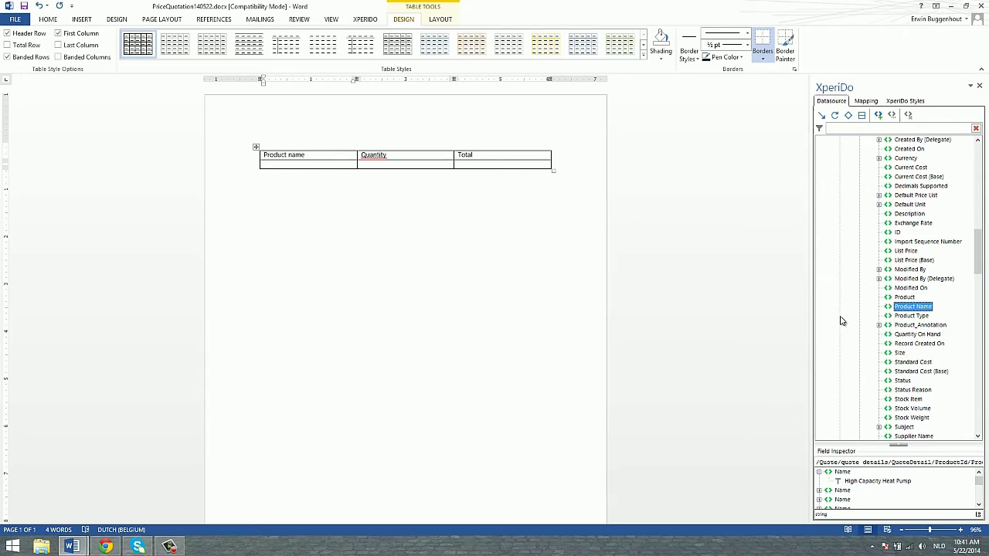
- Insert QuoteDetail's Quantity field into the cell below the "Quantity" header
{"action": "left_click", "coordinate": [390, 162]}
{"action": "left_click_drag", "start_coordinate": [974, 248], "coordinate": [976, 224]}
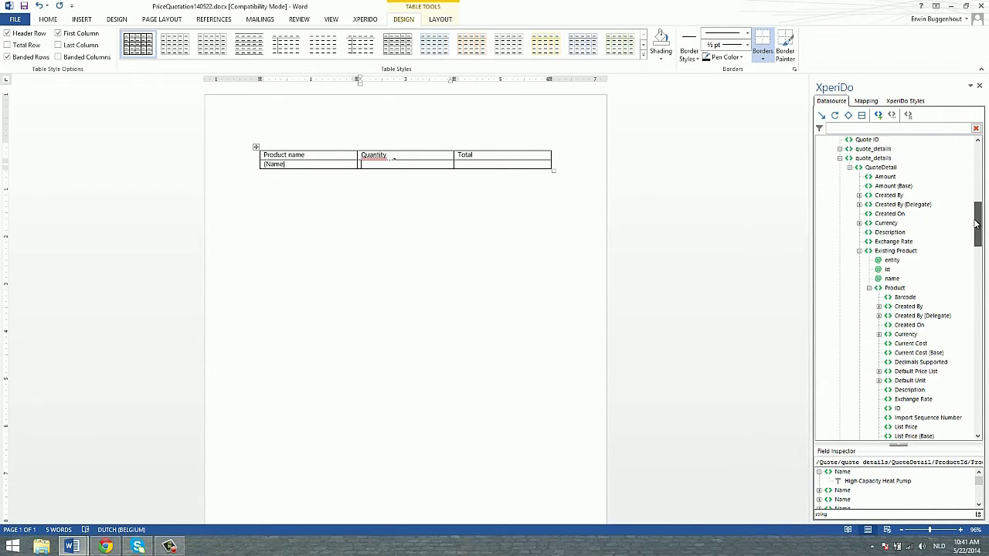
{"action": "left_click", "coordinate": [868, 287]}
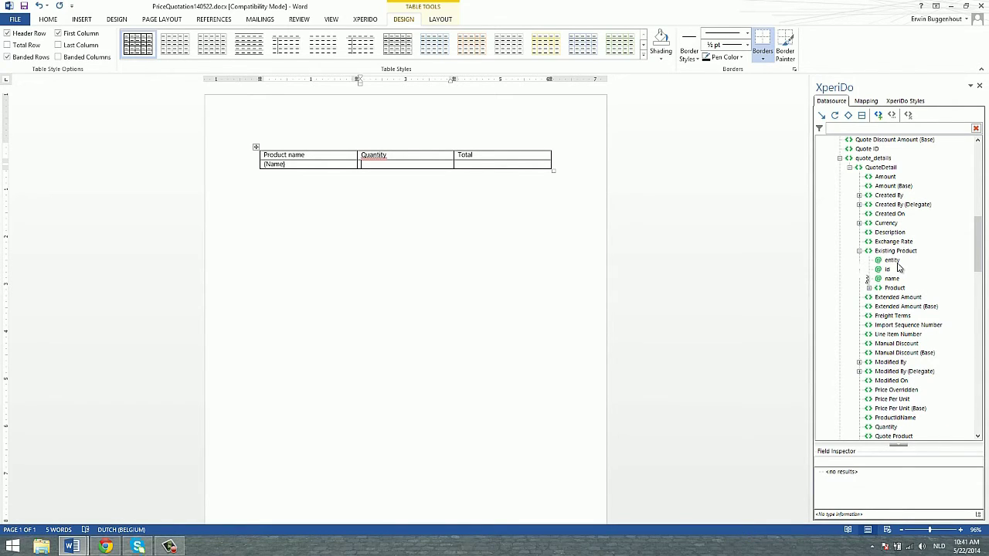
{"action": "scroll", "coordinate": [863, 269], "scroll_direction": "down", "scroll_amount": 2}
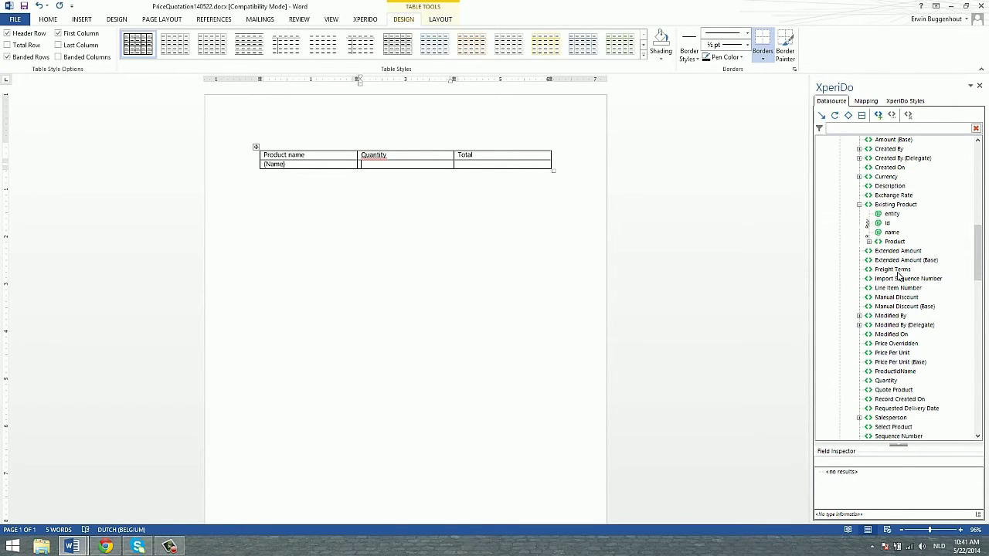
{"action": "double_click", "coordinate": [885, 380]}
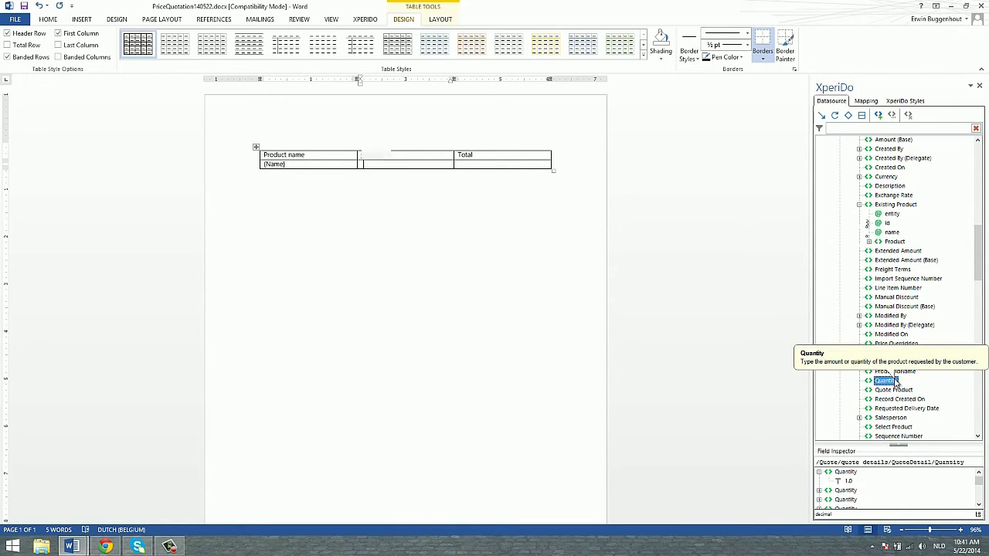
- Insert QuoteDetail's Amount field into the cell below the "Total" header
{"action": "left_click", "coordinate": [524, 165]}
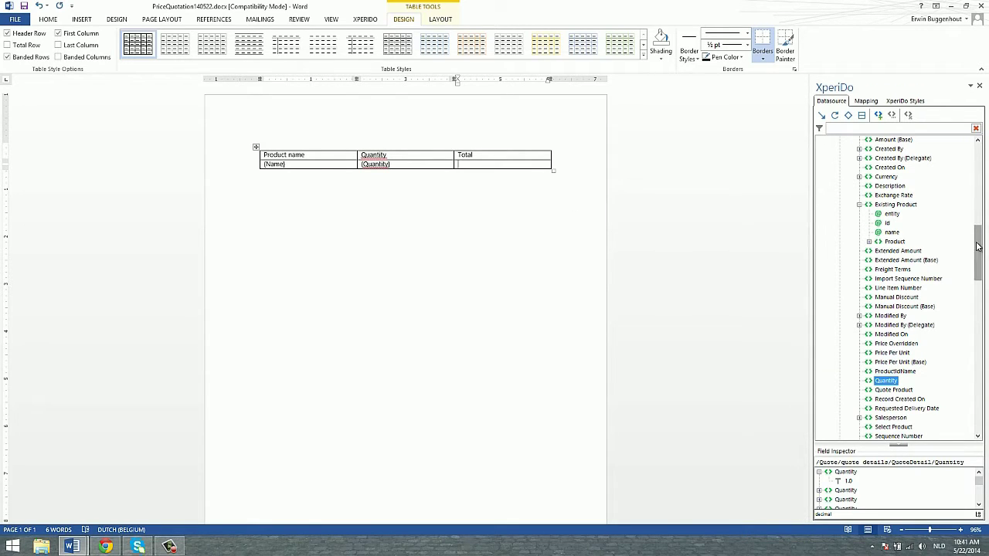
{"action": "left_click_drag", "start_coordinate": [977, 255], "coordinate": [976, 241]}
{"action": "double_click", "coordinate": [886, 205]}
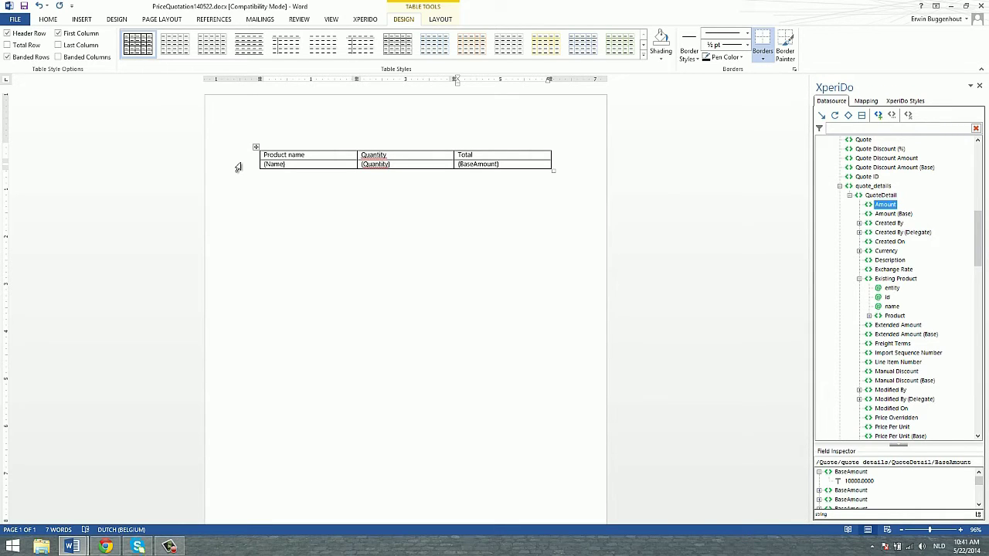
- Apply a loop over the QuoteDetail element to the whole second table row
{"action": "left_click", "coordinate": [238, 167]}
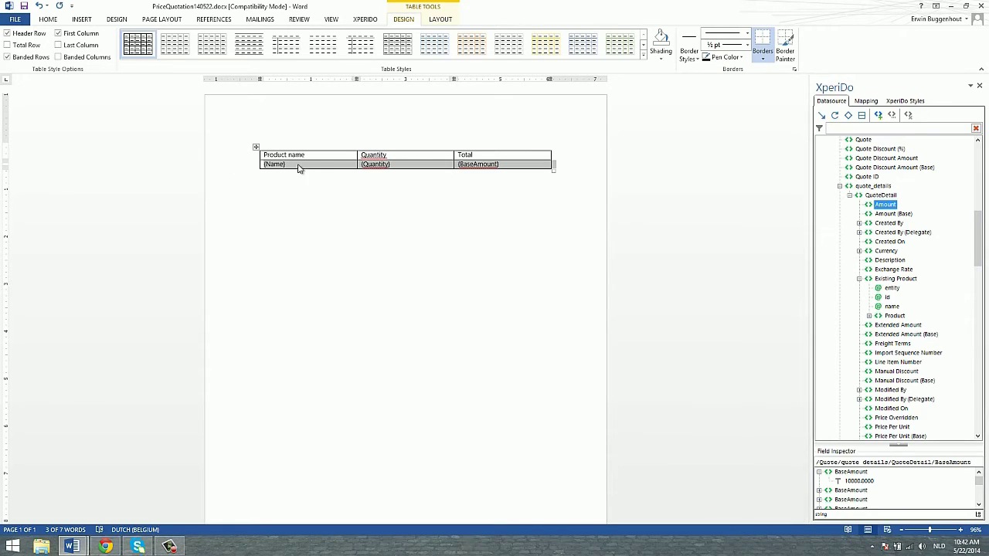
{"action": "left_click", "coordinate": [878, 198]}
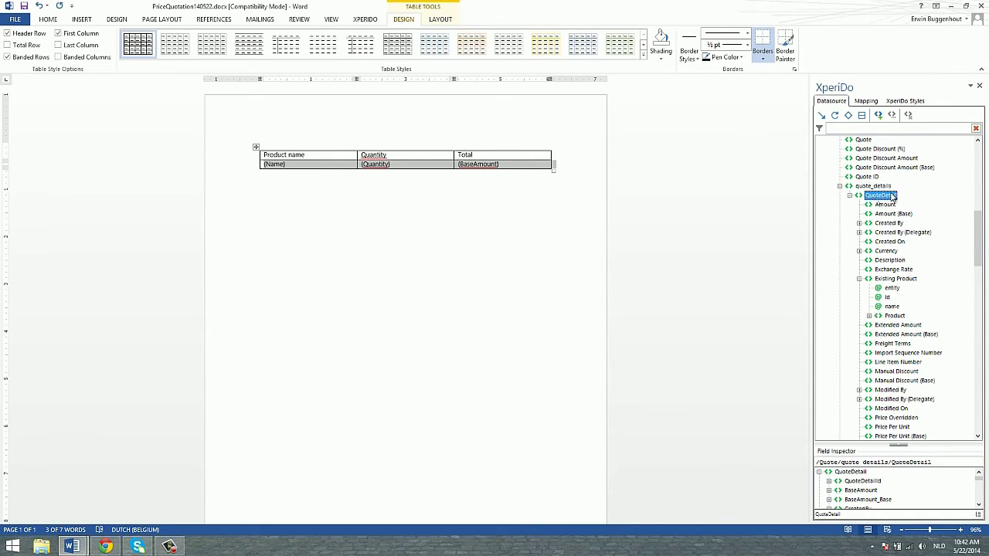
{"action": "left_click", "coordinate": [835, 116]}
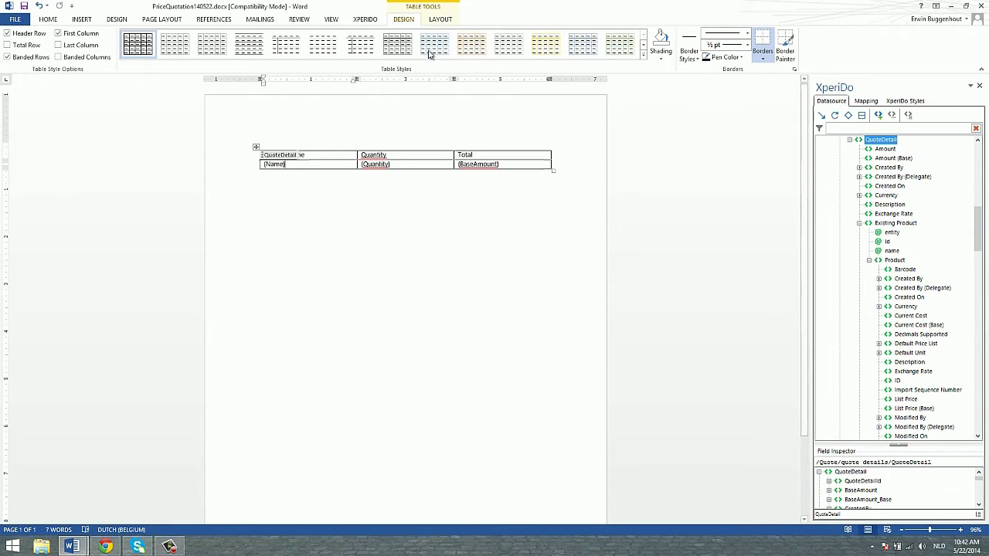
- Preview the template as a PDF to check the repeated product rows, and close the preview
{"action": "left_click", "coordinate": [364, 19]}
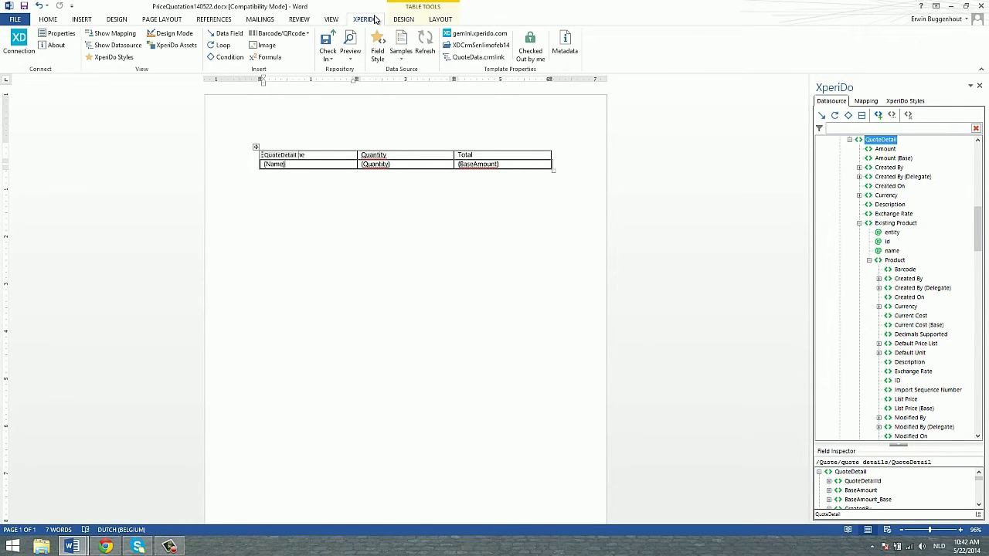
{"action": "left_click", "coordinate": [355, 61]}
{"action": "left_click", "coordinate": [359, 103]}
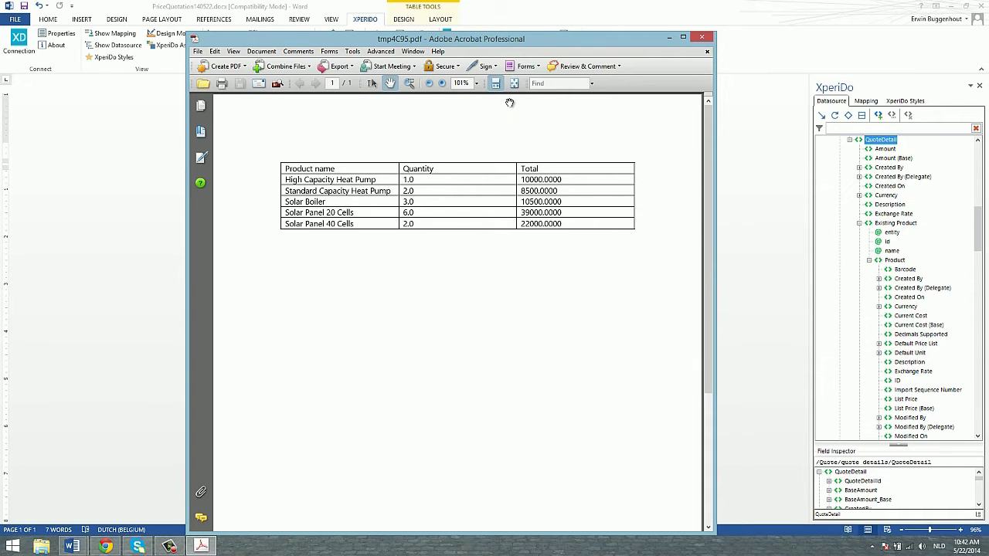
{"action": "left_click", "coordinate": [701, 37]}
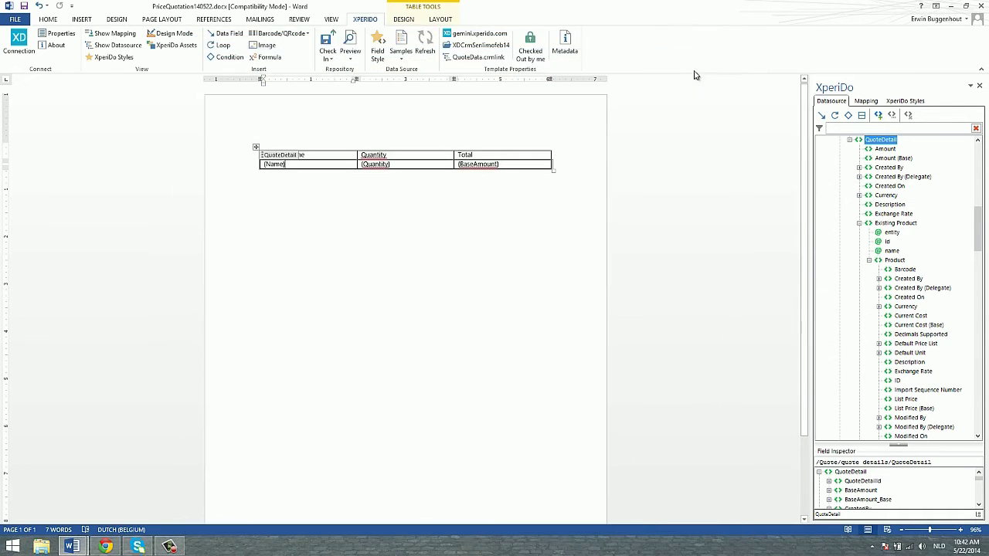
- Format the table's Quantity field as a Number with 0 decimal places
{"action": "left_click", "coordinate": [374, 164]}
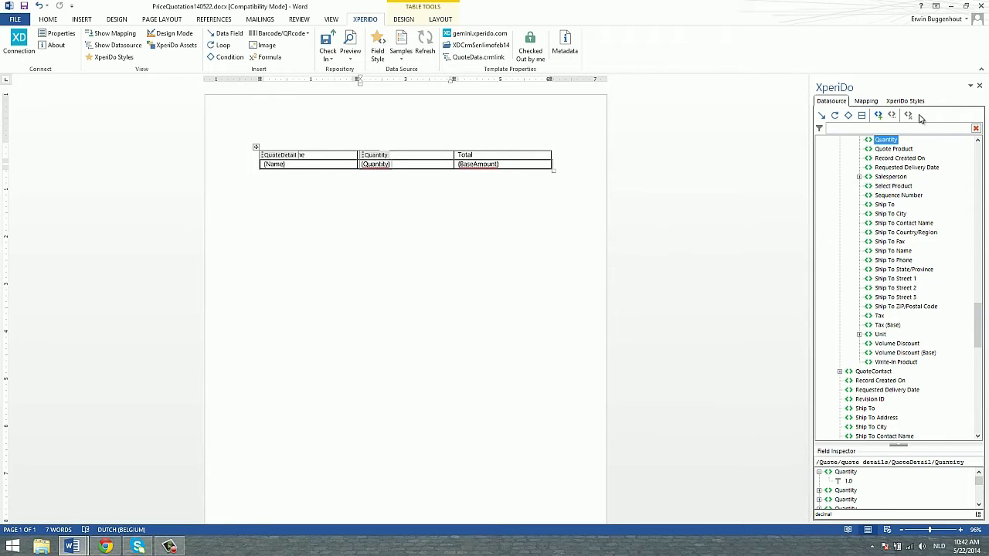
{"action": "left_click", "coordinate": [866, 101]}
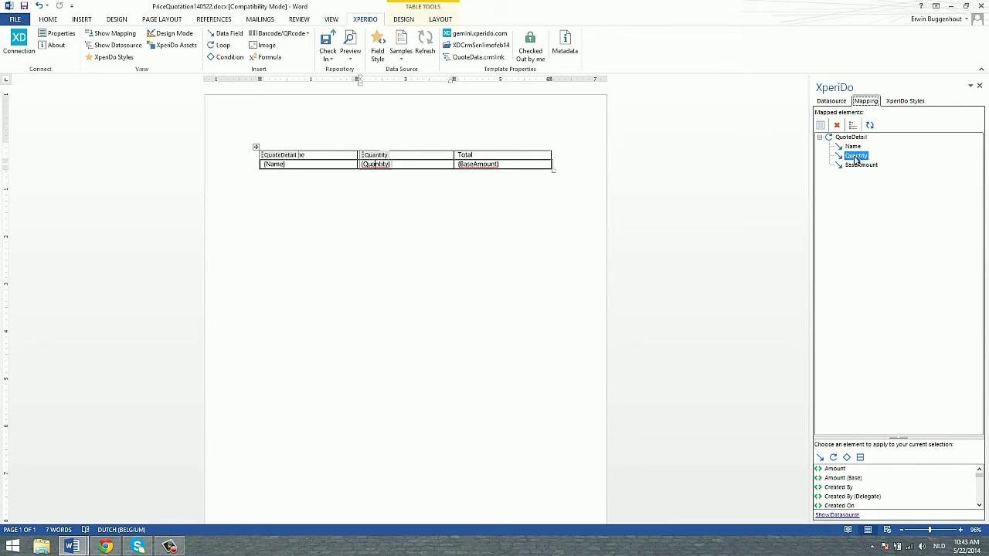
{"action": "left_click", "coordinate": [856, 156]}
{"action": "double_click", "coordinate": [855, 157]}
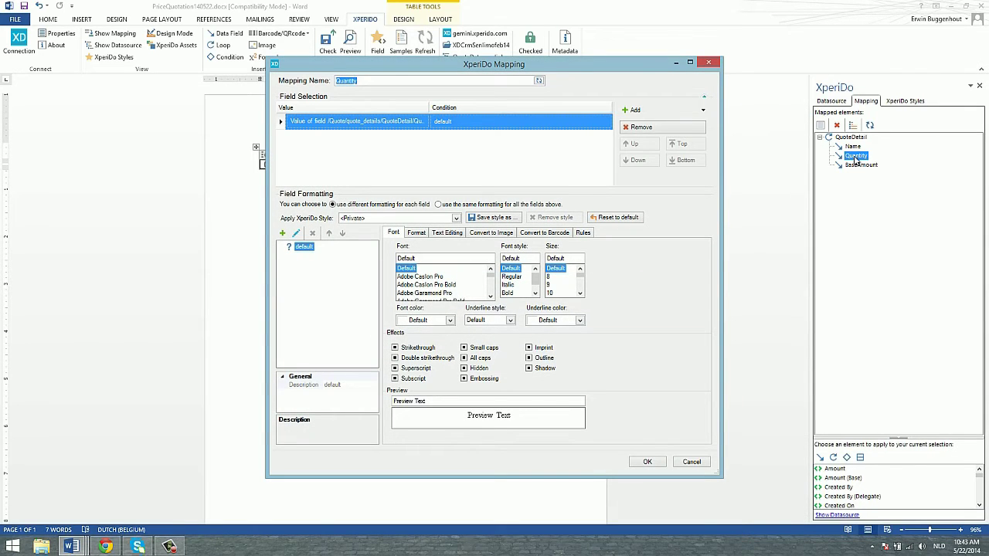
{"action": "left_click", "coordinate": [417, 233]}
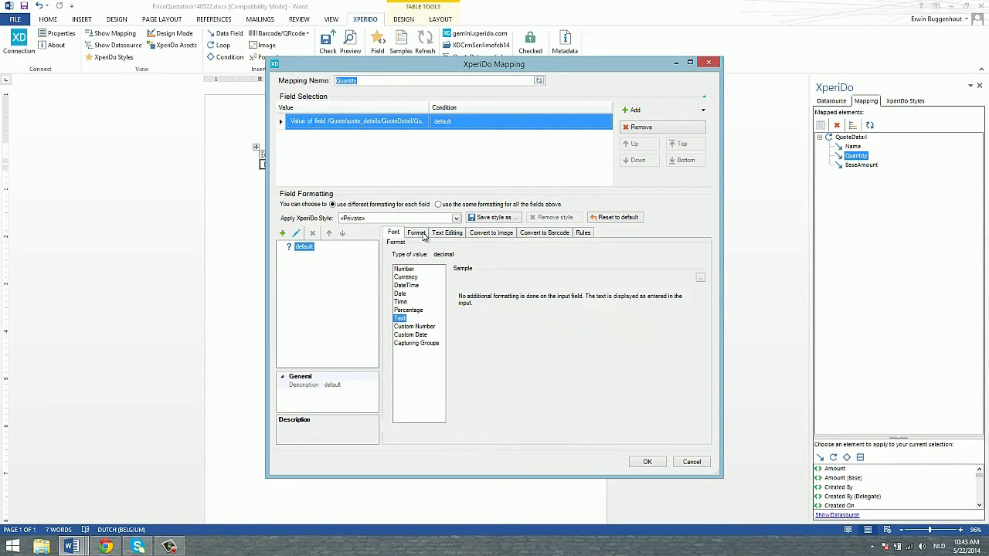
{"action": "left_click", "coordinate": [402, 270]}
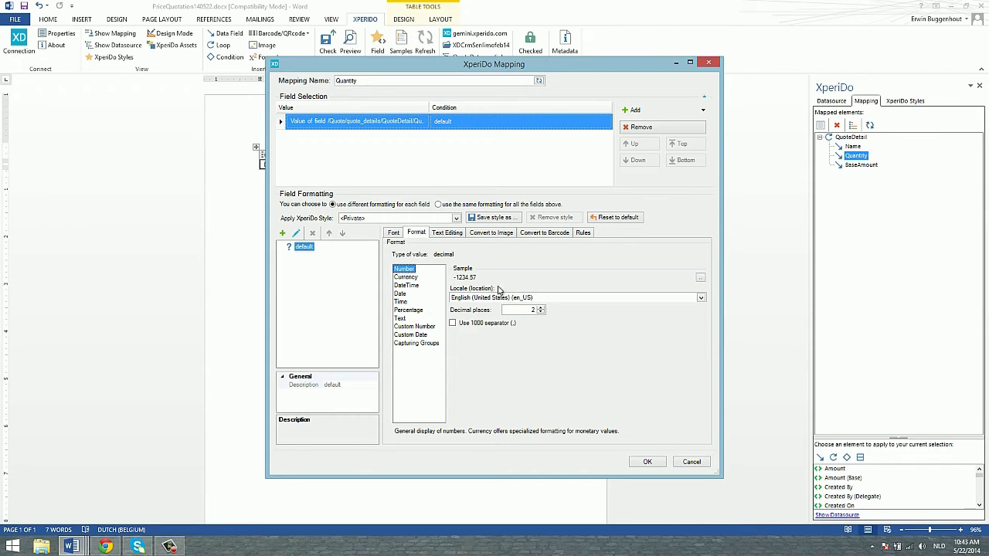
{"action": "left_click", "coordinate": [542, 312]}
{"action": "left_click", "coordinate": [541, 312]}
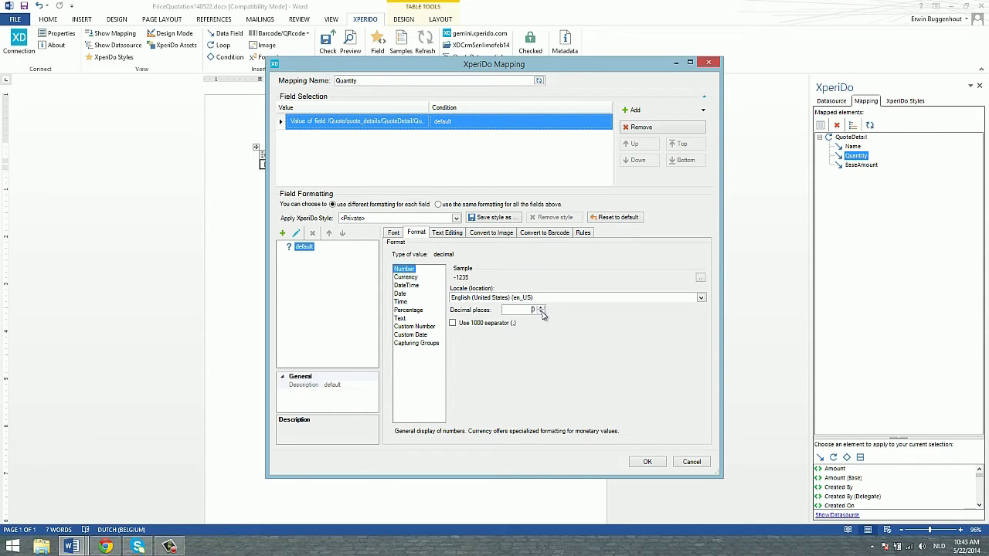
{"action": "left_click", "coordinate": [659, 461]}
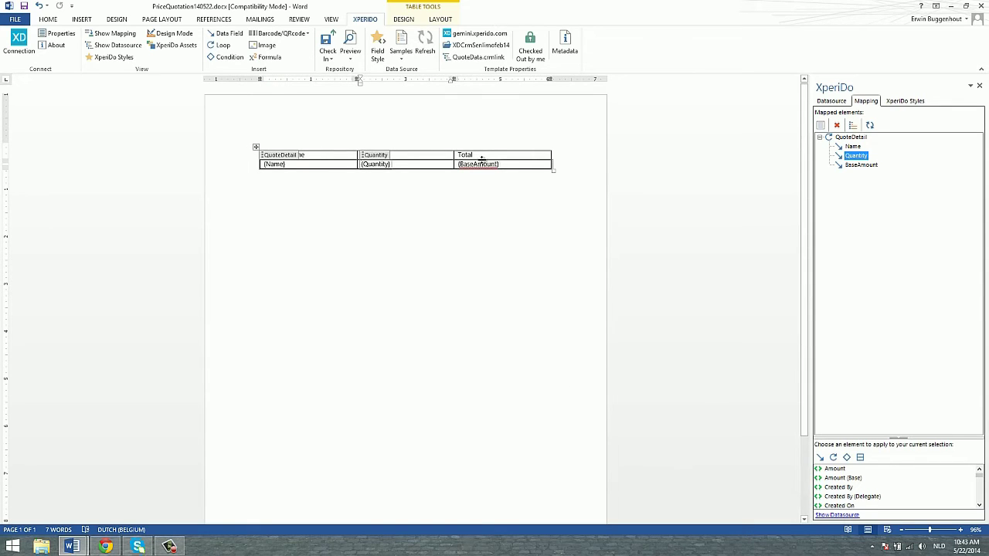
- Format the BaseAmount field as Currency with a 1000 separator and the "$ - Dollar" symbol placed InFront
{"action": "left_click", "coordinate": [857, 166]}
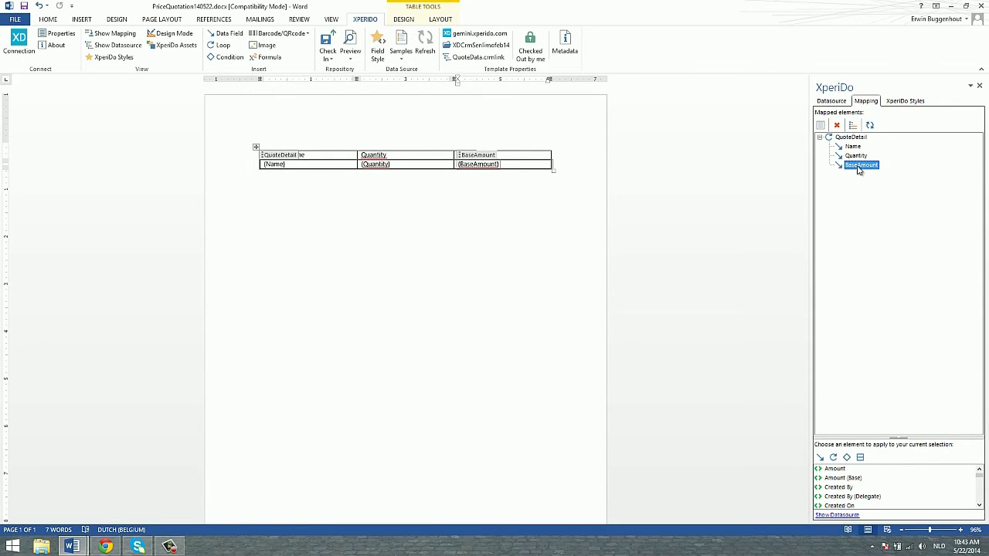
{"action": "double_click", "coordinate": [858, 165]}
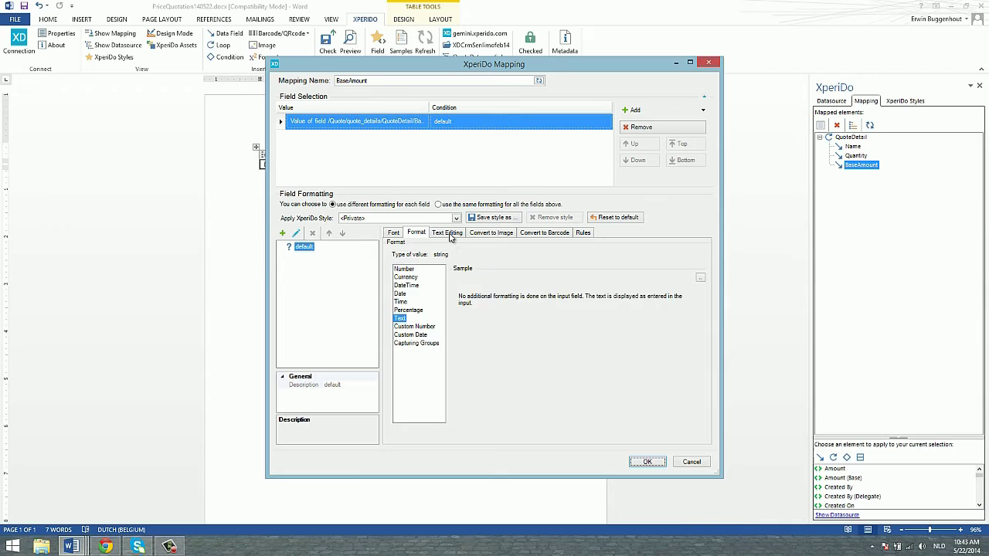
{"action": "left_click", "coordinate": [448, 234]}
{"action": "left_click", "coordinate": [419, 235]}
{"action": "left_click", "coordinate": [407, 278]}
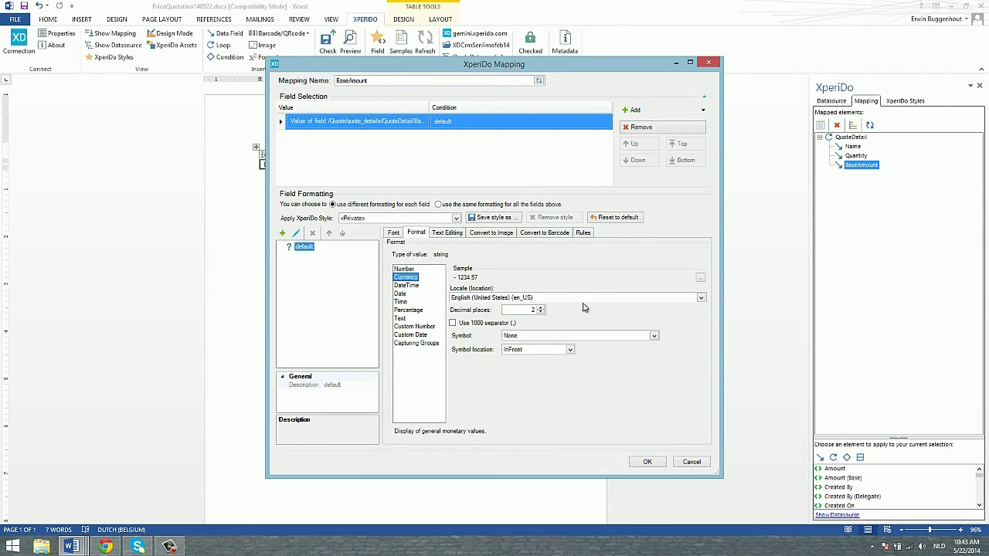
{"action": "left_click", "coordinate": [453, 323]}
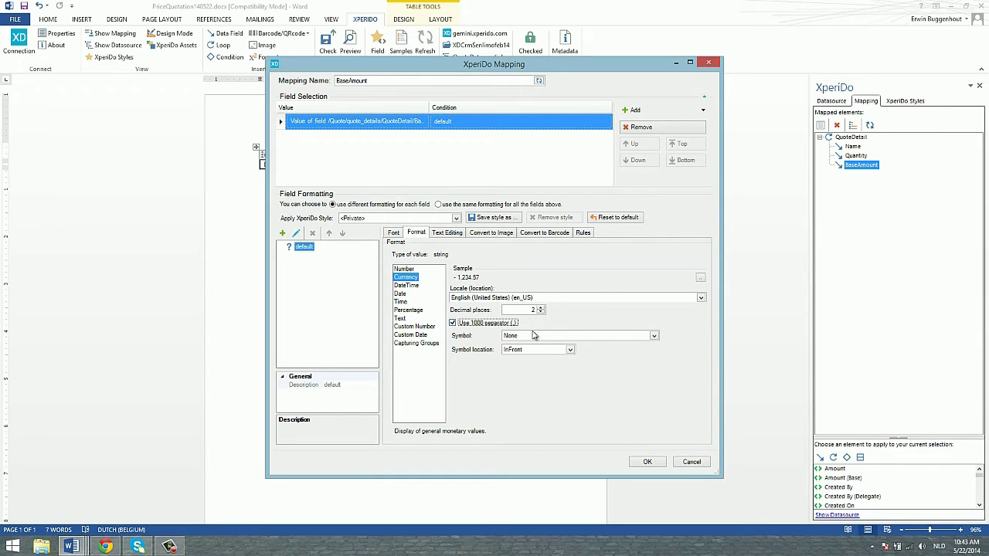
{"action": "left_click", "coordinate": [653, 336]}
{"action": "left_click", "coordinate": [584, 352]}
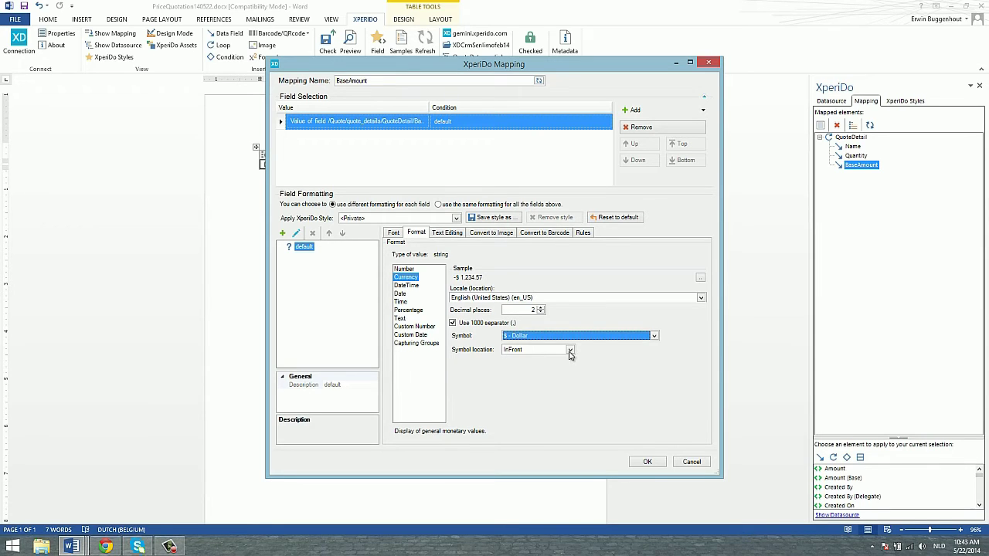
{"action": "left_click", "coordinate": [573, 351]}
{"action": "left_click", "coordinate": [573, 351]}
{"action": "left_click", "coordinate": [573, 352]}
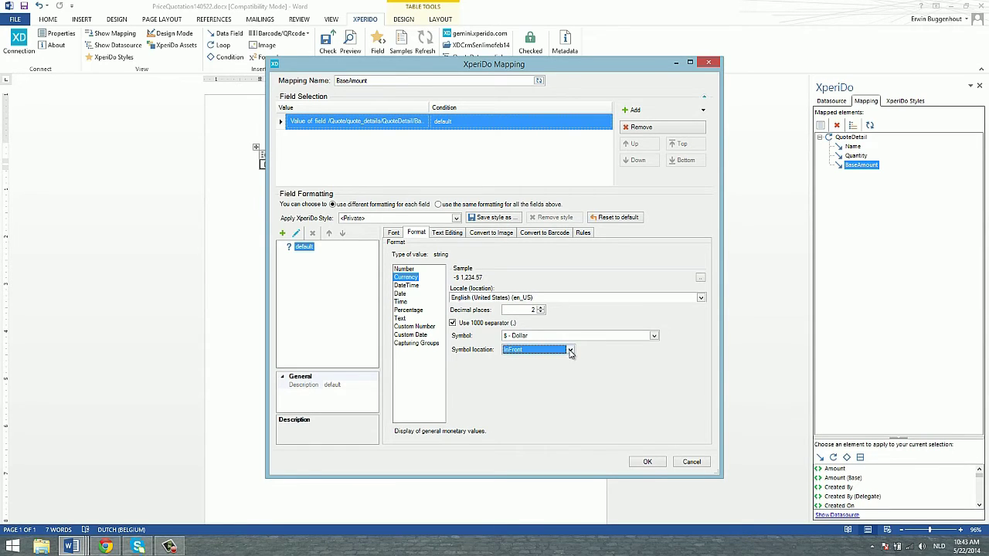
{"action": "left_click", "coordinate": [647, 462]}
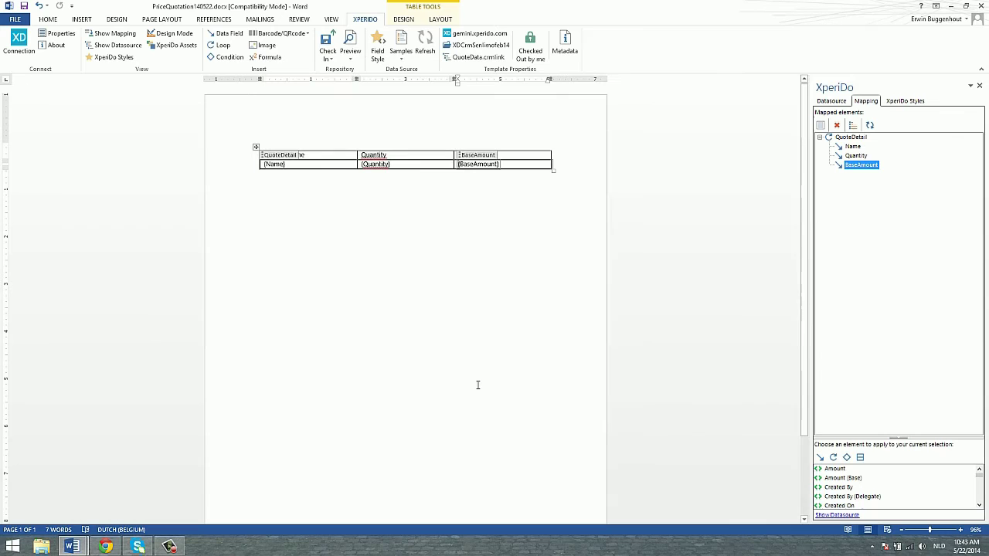
- Preview the template as a PDF to check the quantity and currency formatting, and close the preview
{"action": "left_click", "coordinate": [349, 60]}
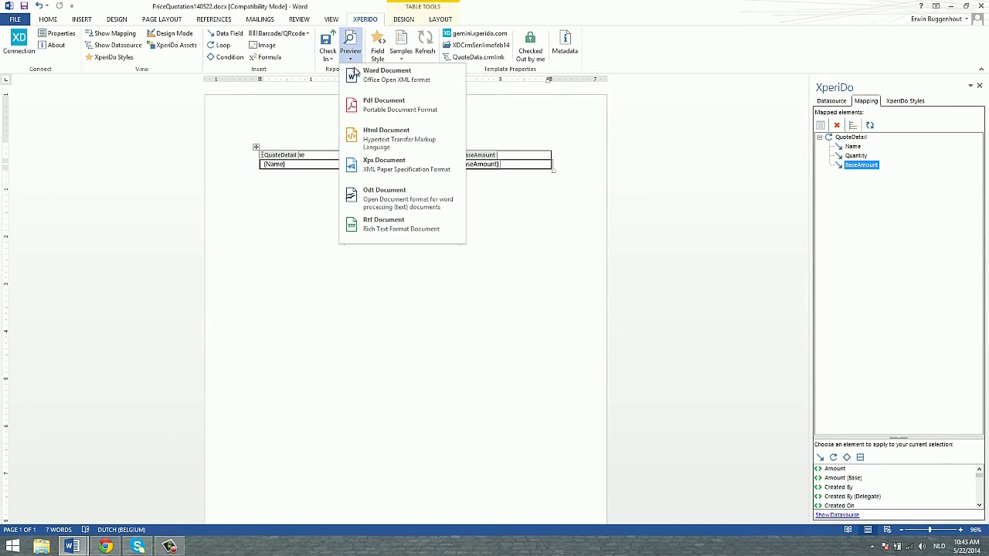
{"action": "left_click", "coordinate": [363, 101]}
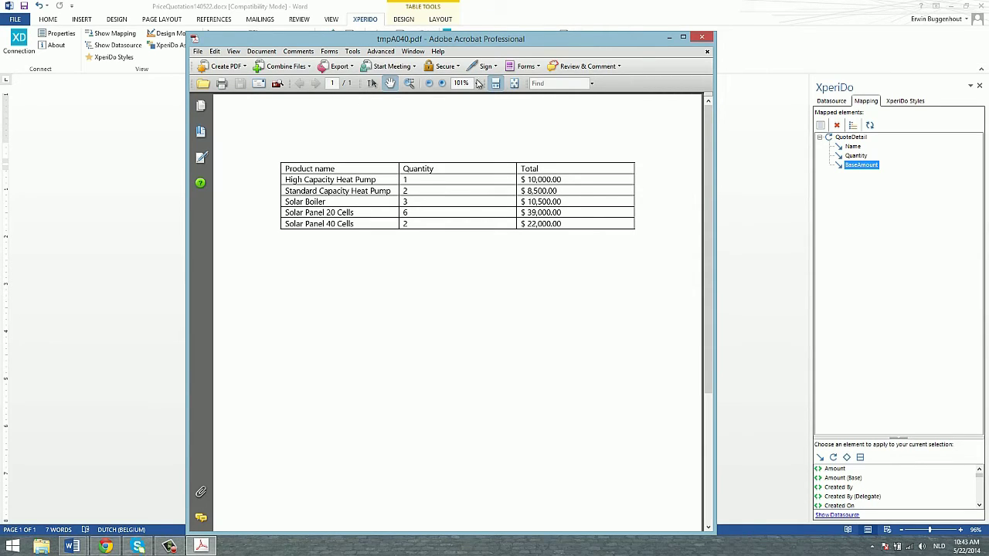
{"action": "left_click", "coordinate": [706, 38]}
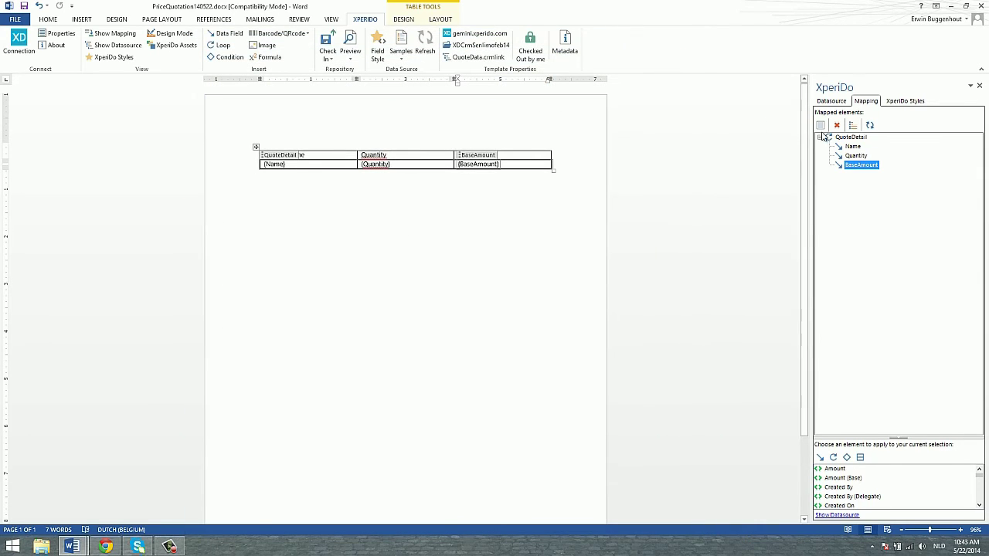
- Open the mapping settings of the QuoteDetail loop
{"action": "left_click", "coordinate": [847, 138]}
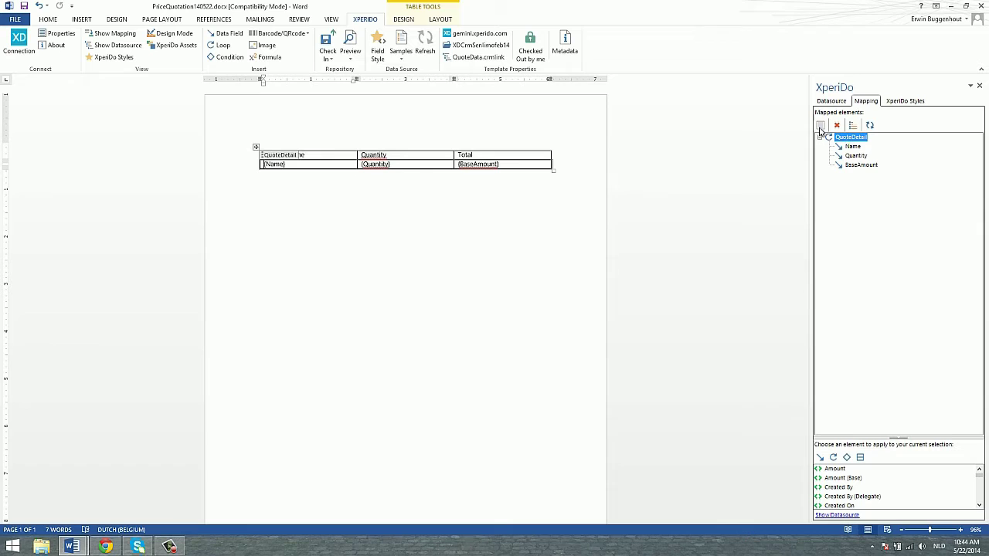
{"action": "left_click", "coordinate": [820, 126]}
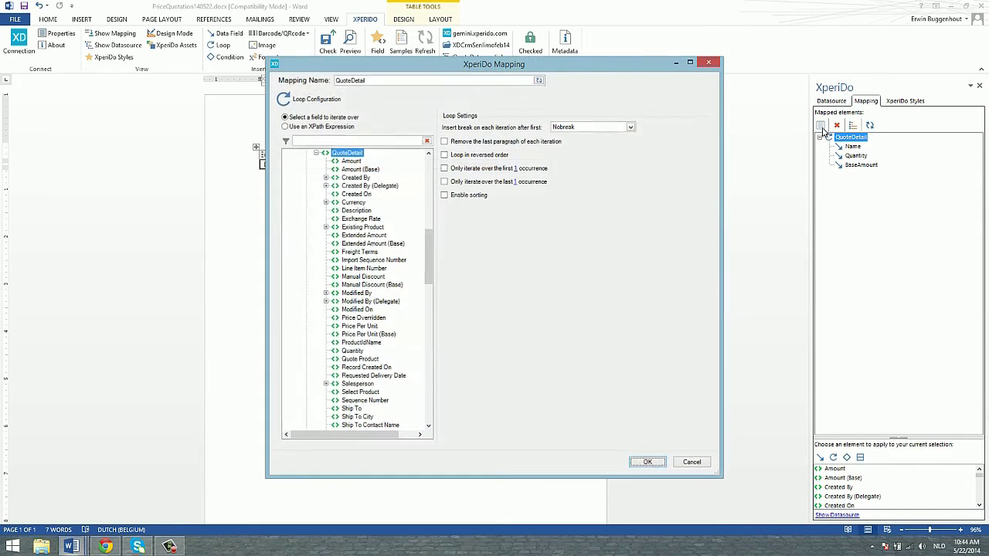
{"action": "left_click", "coordinate": [515, 169]}
{"action": "left_click", "coordinate": [488, 264]}
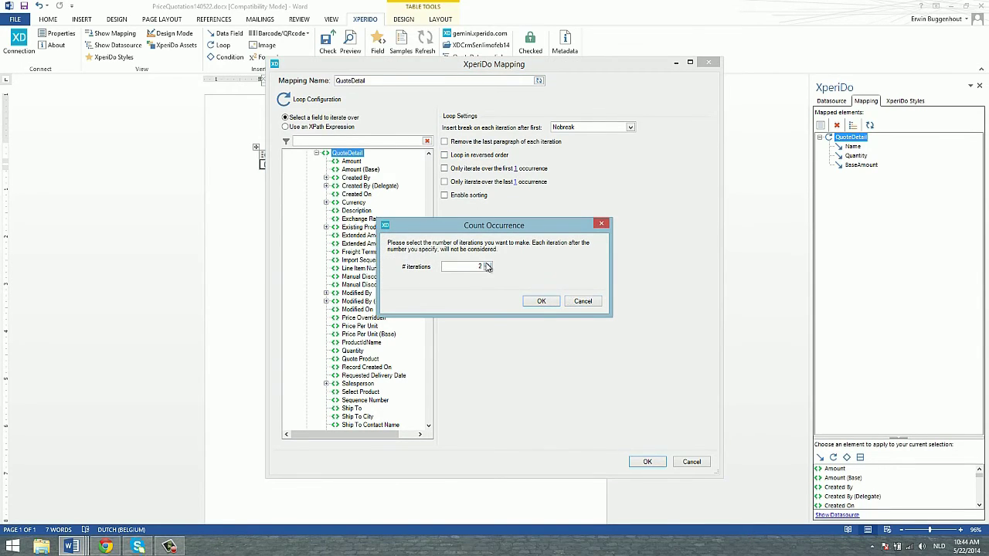
{"action": "left_click", "coordinate": [583, 301]}
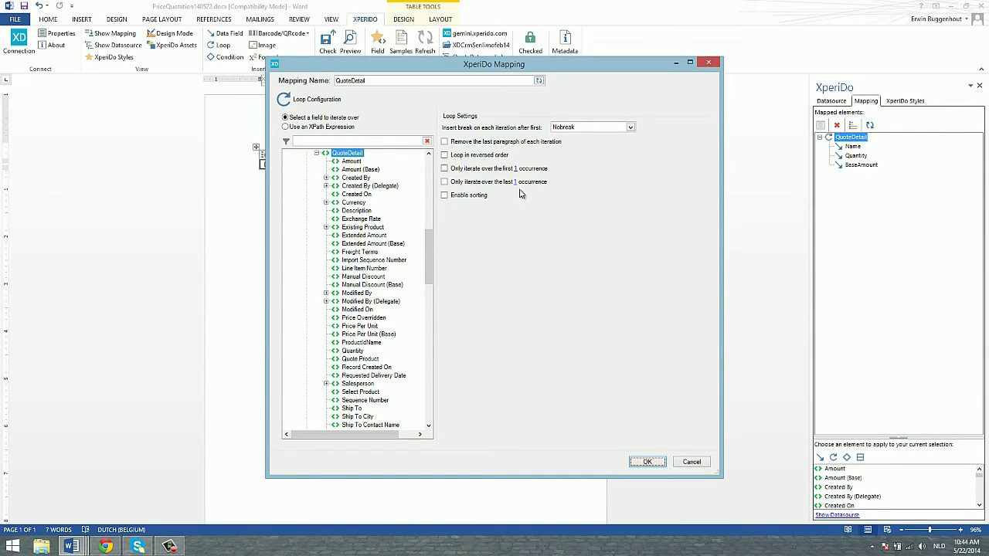
- Enable sorting on the QuoteDetail loop and choose the quote product's Amount as the sort field
{"action": "left_click", "coordinate": [445, 196]}
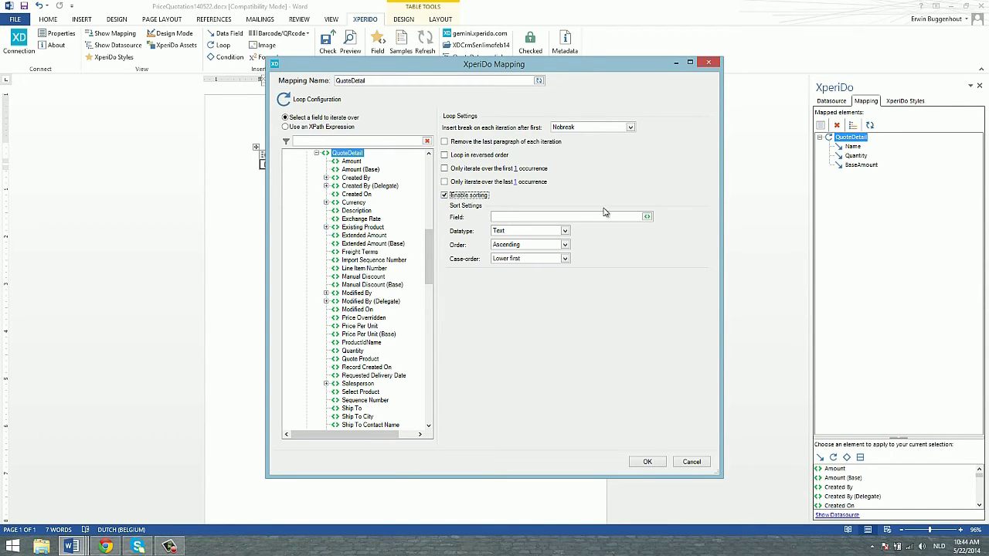
{"action": "left_click", "coordinate": [647, 219]}
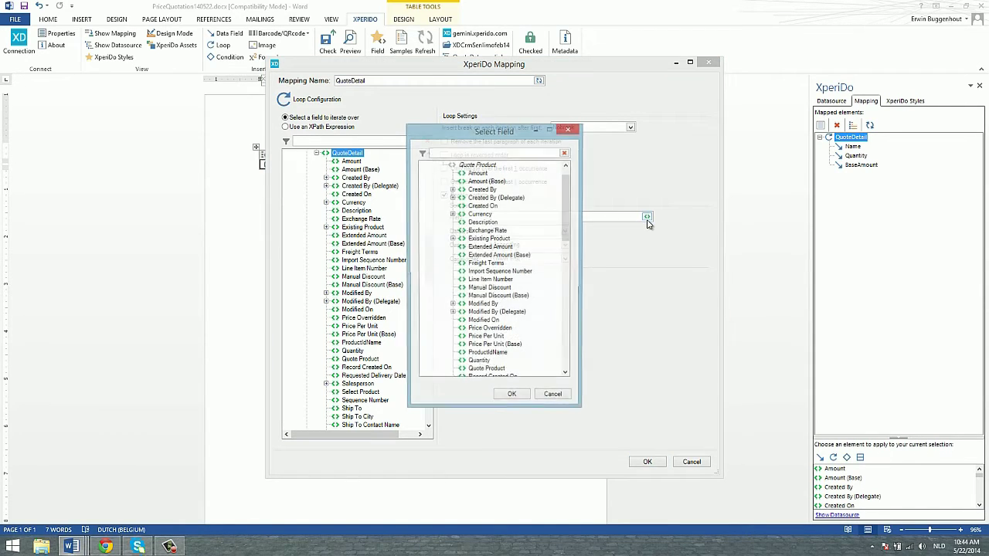
{"action": "left_click", "coordinate": [487, 173]}
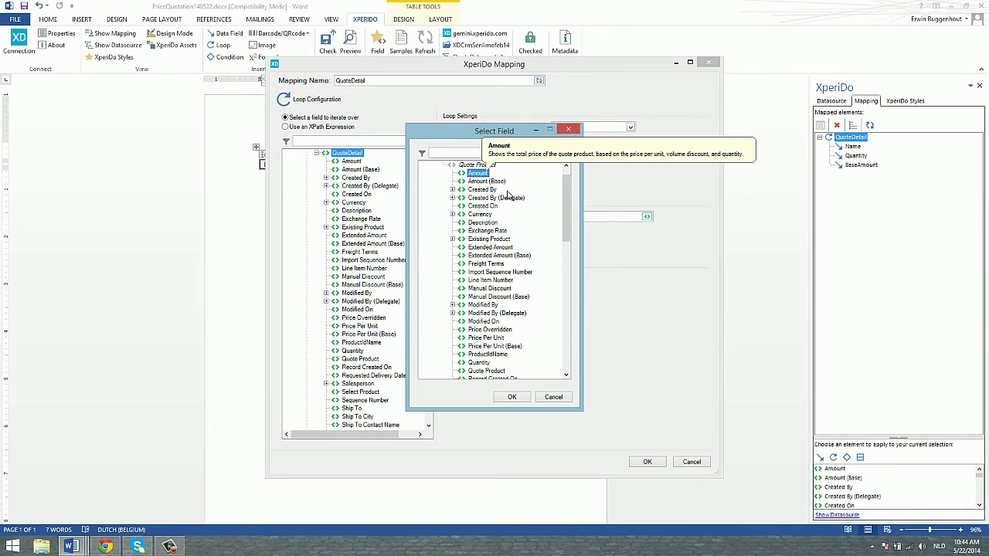
{"action": "left_click", "coordinate": [512, 397]}
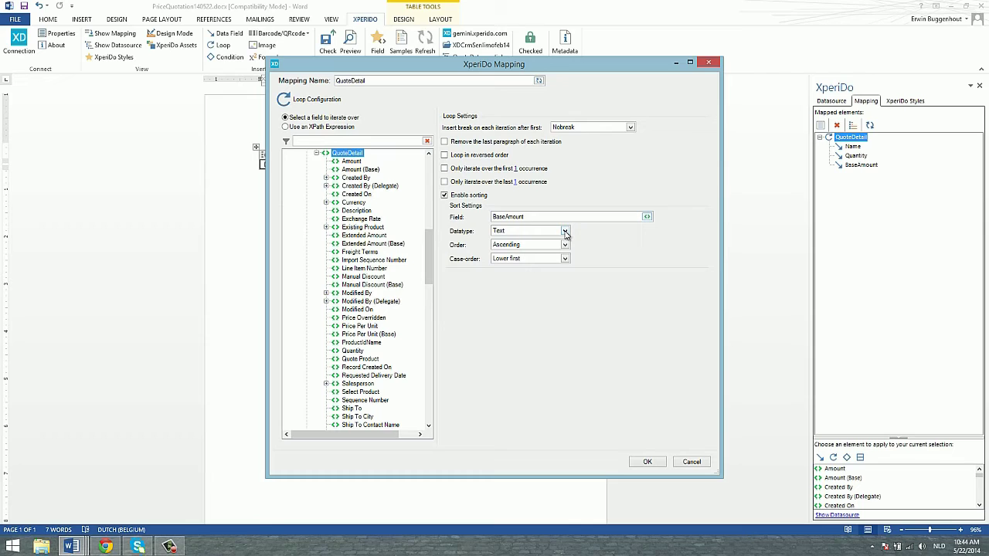
- Set the loop's sorting to datatype Number, Descending order and Lower first case-order, and apply the loop settings
{"action": "left_click", "coordinate": [564, 232]}
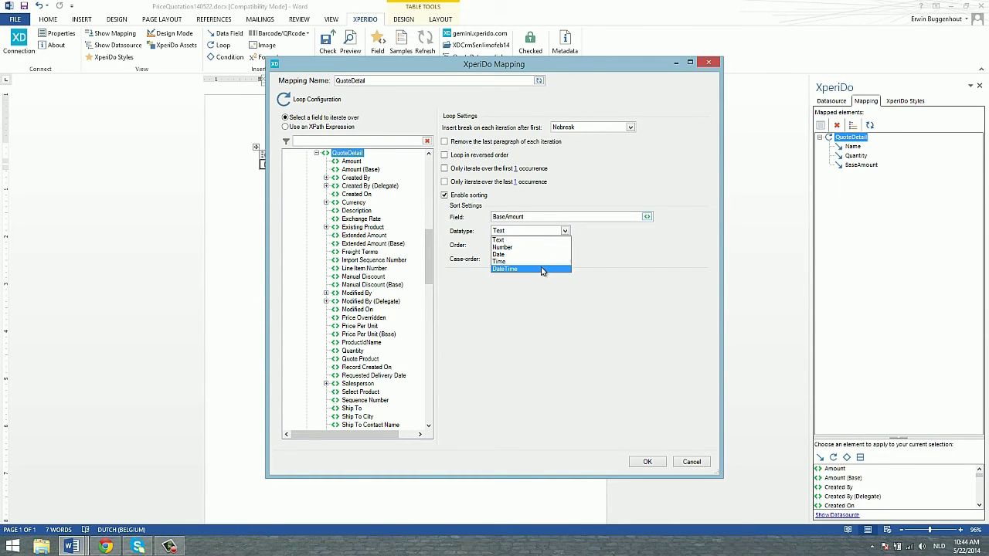
{"action": "left_click", "coordinate": [538, 248]}
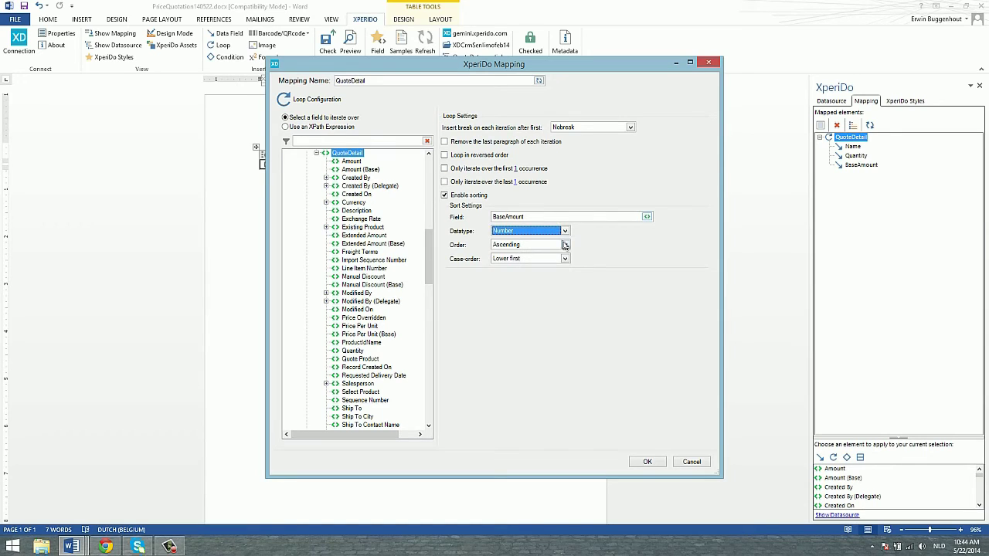
{"action": "left_click", "coordinate": [565, 245]}
{"action": "left_click", "coordinate": [554, 265]}
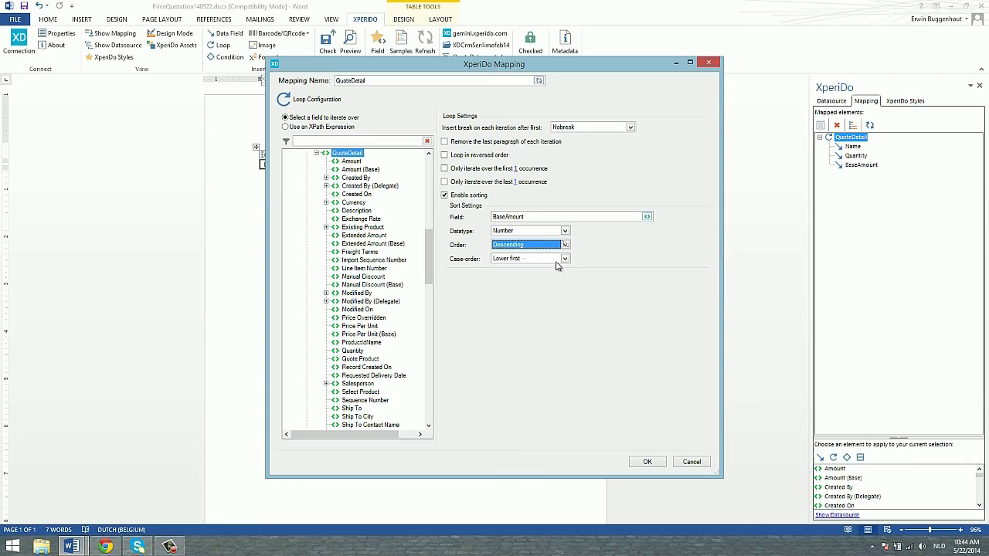
{"action": "left_click", "coordinate": [565, 259]}
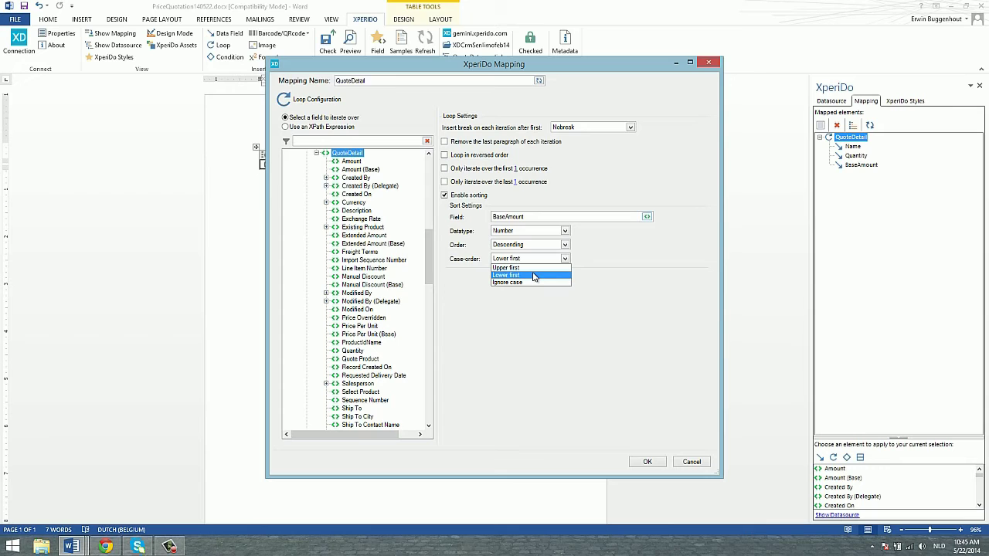
{"action": "left_click", "coordinate": [610, 285]}
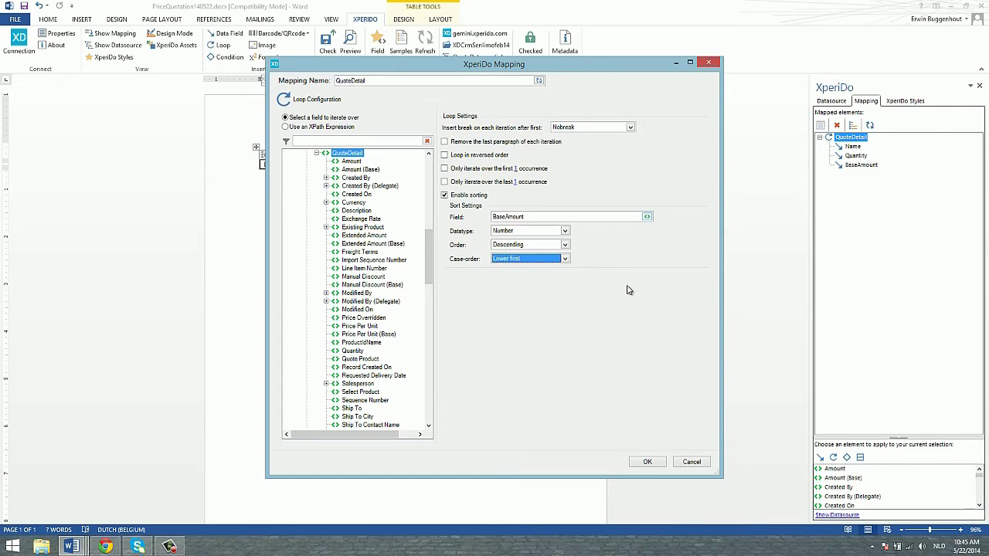
{"action": "left_click", "coordinate": [648, 462]}
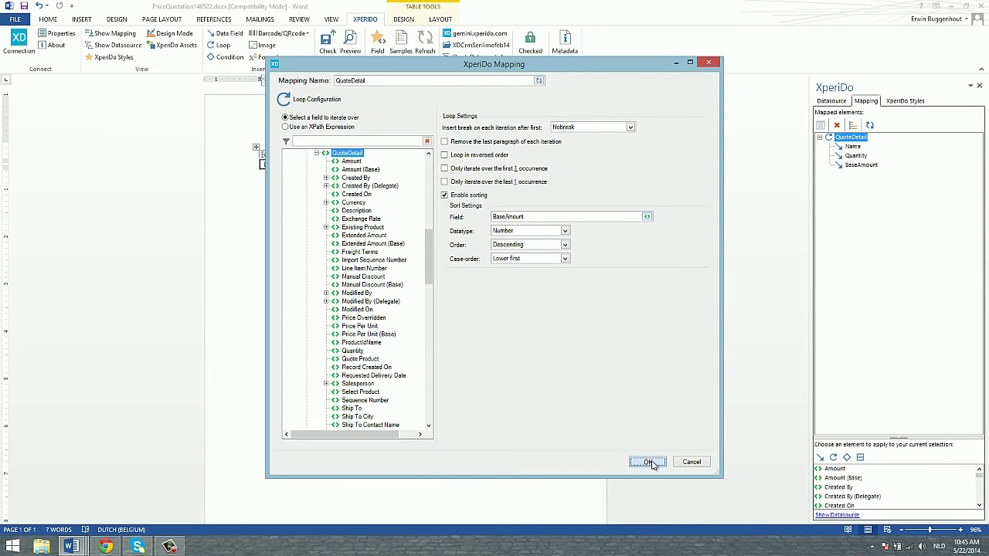
- Preview the template as a PDF to check the sort order of the product rows, and close the preview
{"action": "left_click", "coordinate": [350, 53]}
{"action": "left_click", "coordinate": [362, 101]}
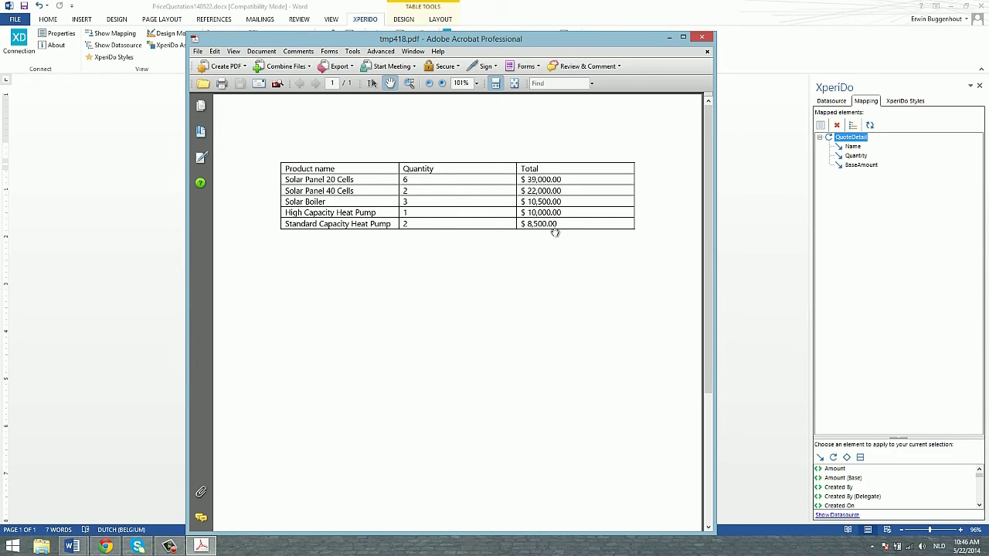
{"action": "left_click", "coordinate": [701, 37]}
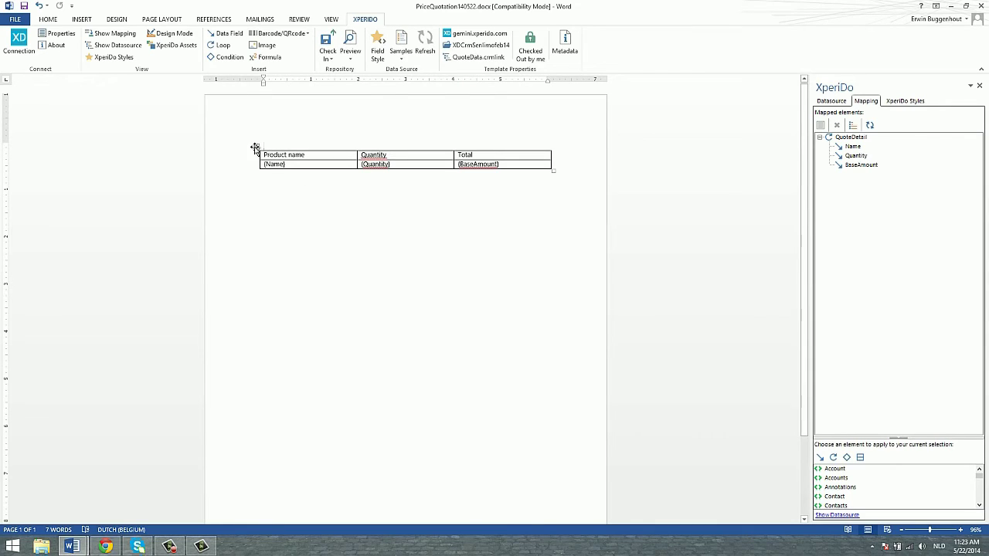
- Apply the plain table style with light borders, bold header and shaded banded rows to the whole product table
{"action": "left_click", "coordinate": [255, 147]}
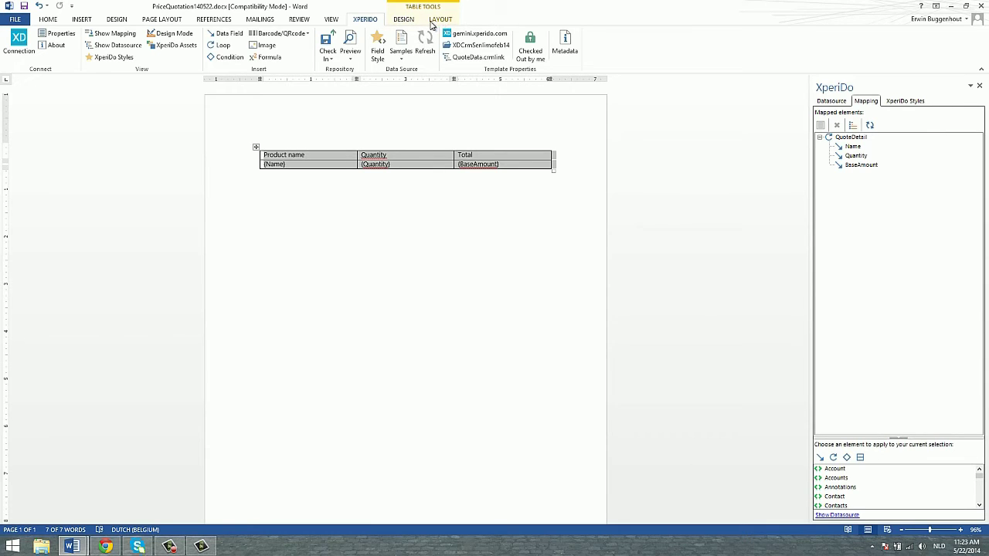
{"action": "left_click", "coordinate": [403, 19]}
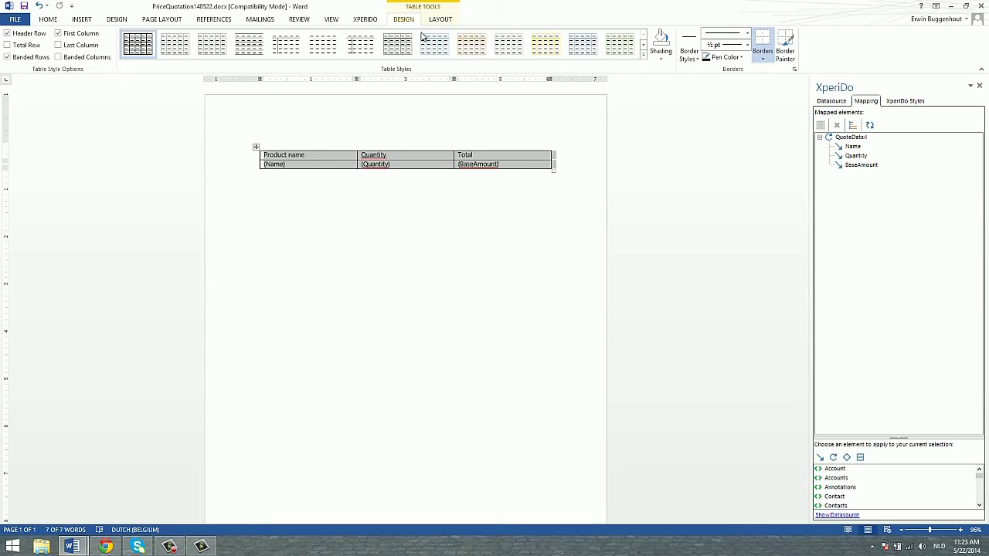
{"action": "left_click", "coordinate": [214, 54]}
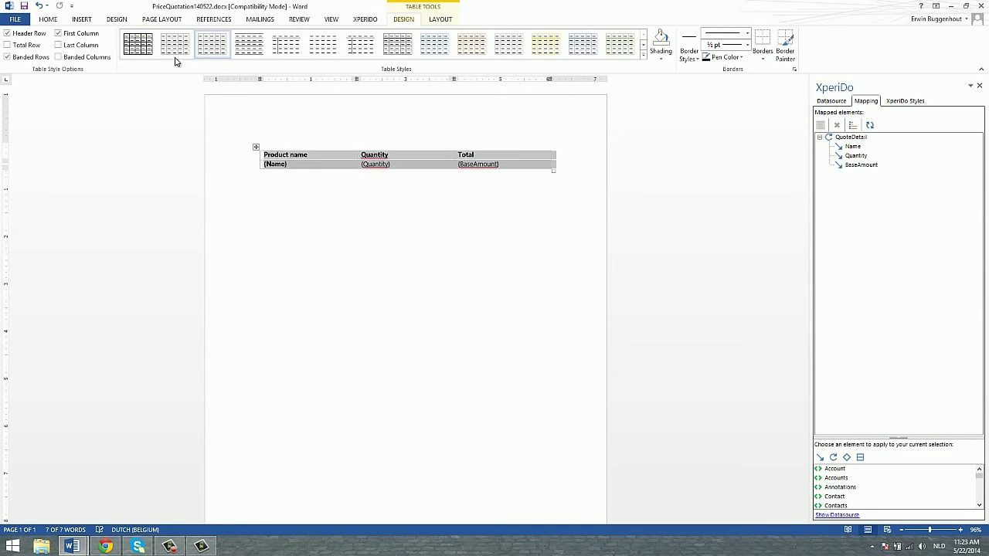
- Remove the bold formatting from the Name field cell in the table's product row
{"action": "left_click", "coordinate": [294, 166]}
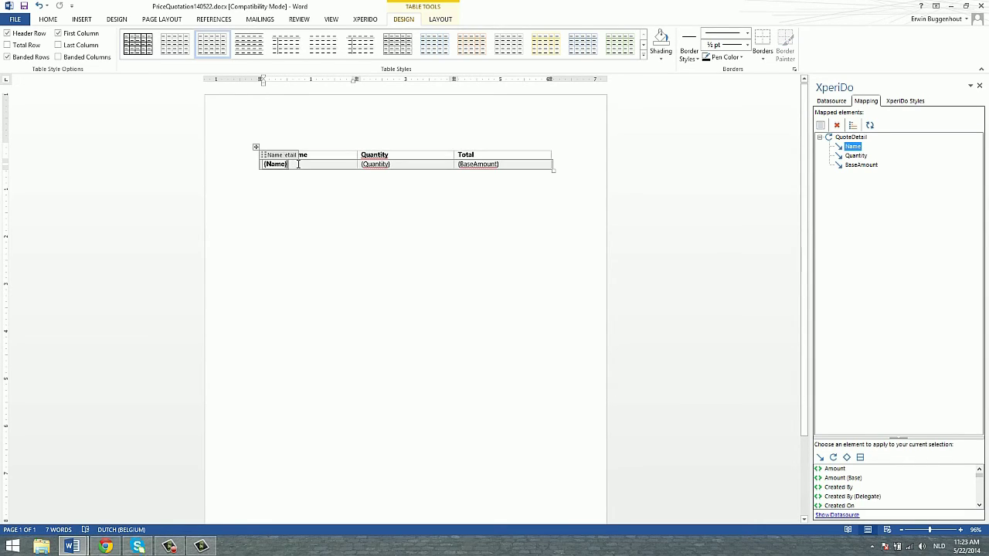
{"action": "left_click", "coordinate": [262, 165]}
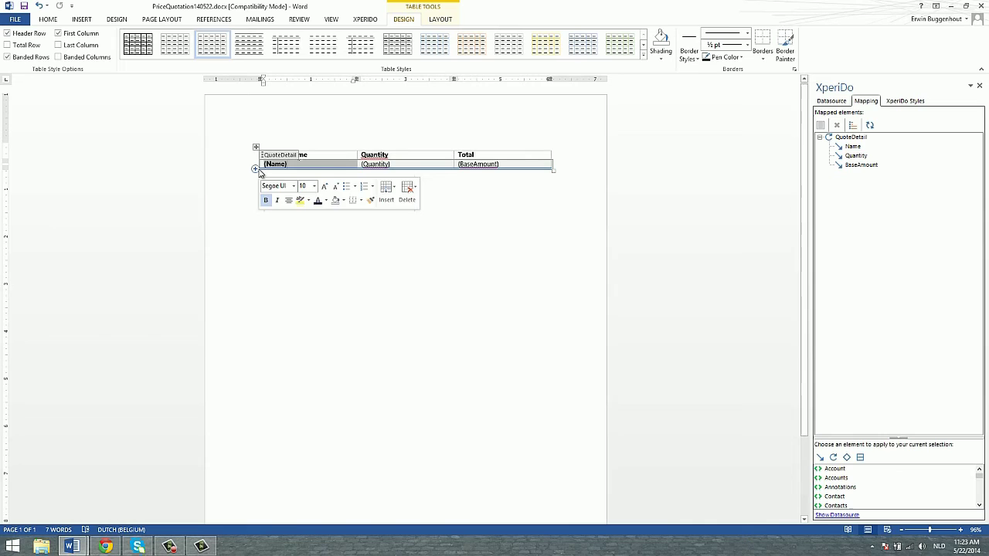
{"action": "key", "text": "ctrl+b"}
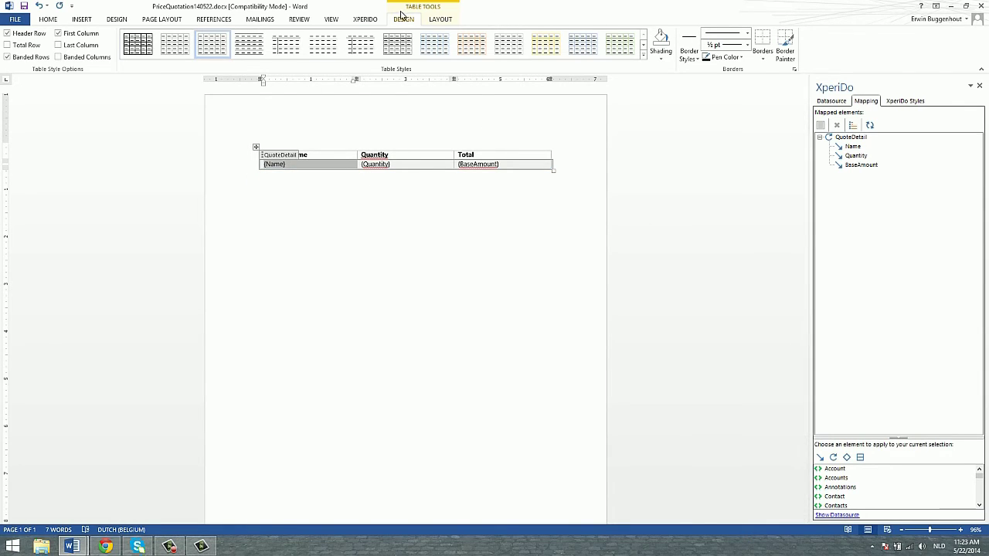
- Preview the template as a PDF to check the styled product table, and close the preview
{"action": "left_click", "coordinate": [369, 20]}
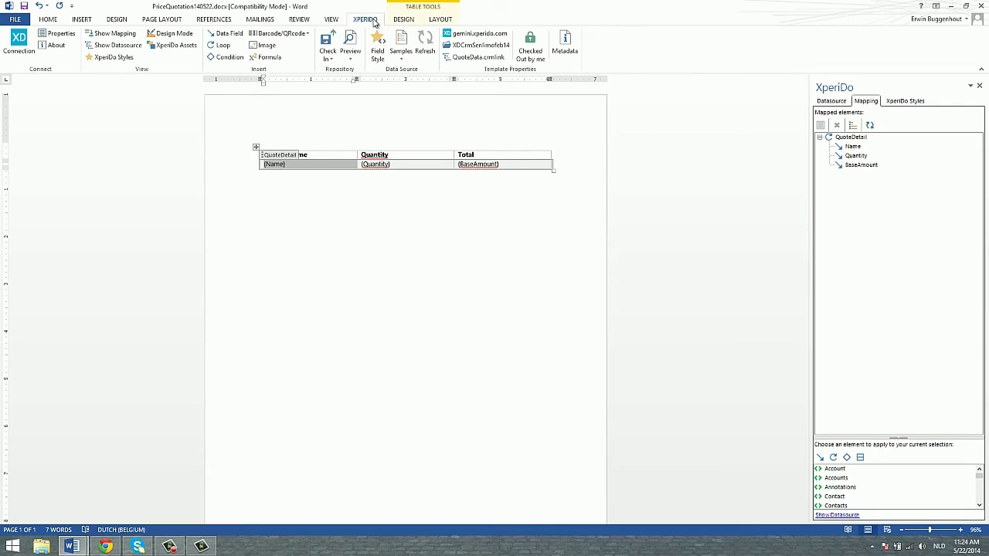
{"action": "left_click", "coordinate": [350, 46]}
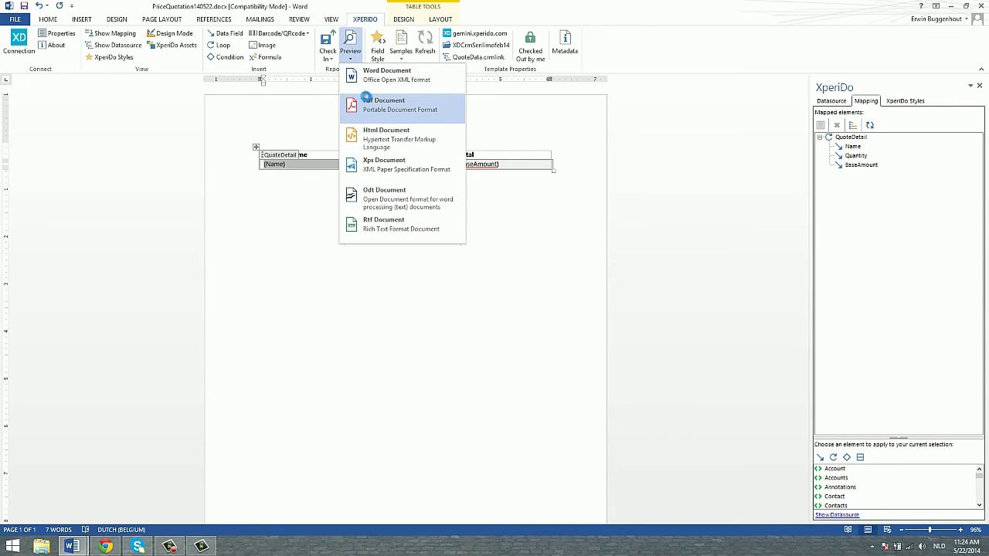
{"action": "left_click", "coordinate": [367, 102]}
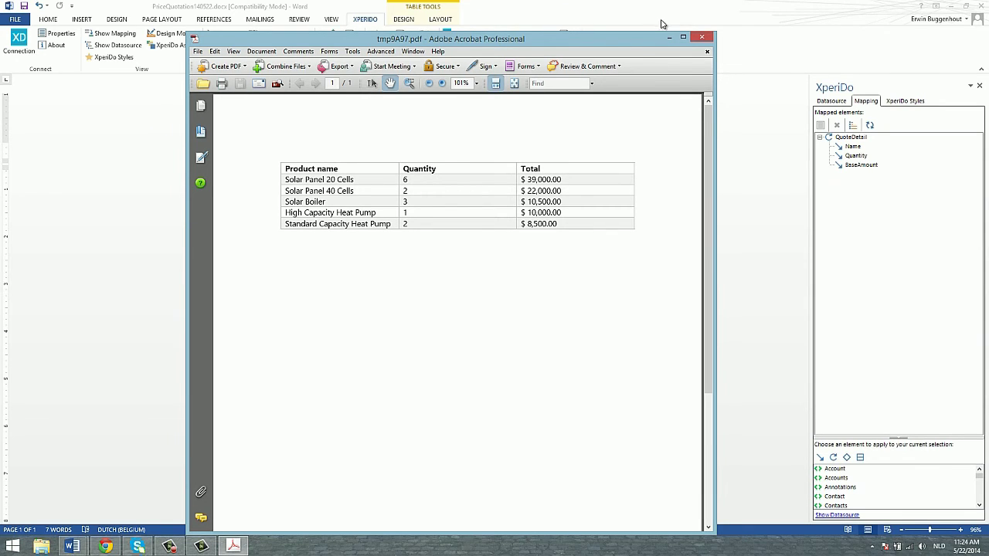
{"action": "left_click", "coordinate": [700, 37]}
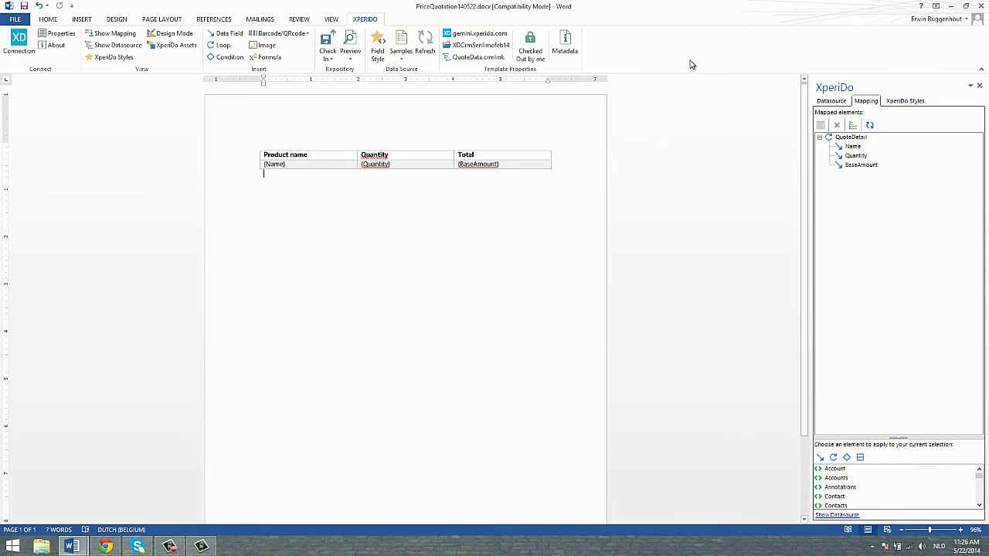
- Add a table row below the QuoteDetail loop row and label its first cell "Grand Total"
{"action": "left_click", "coordinate": [528, 165]}
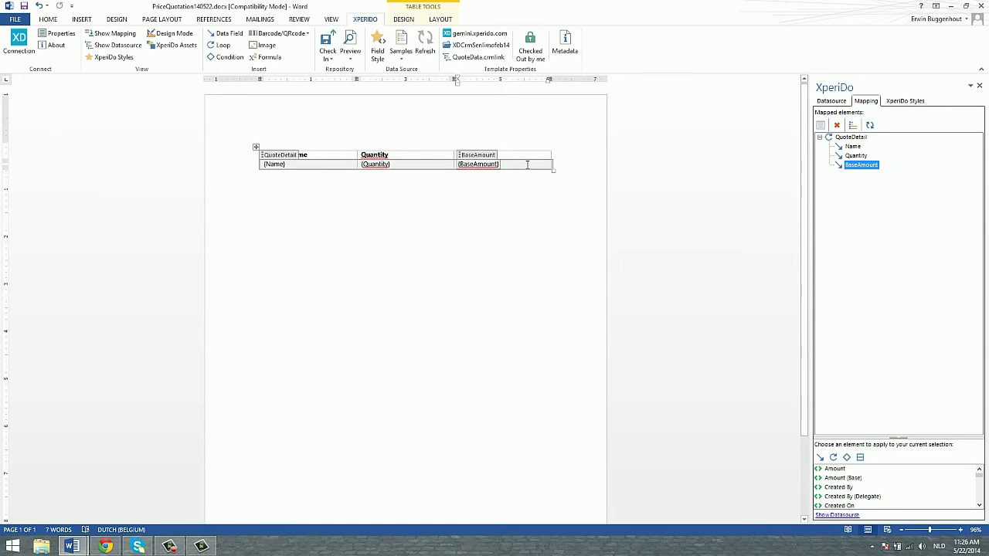
{"action": "left_click", "coordinate": [528, 165]}
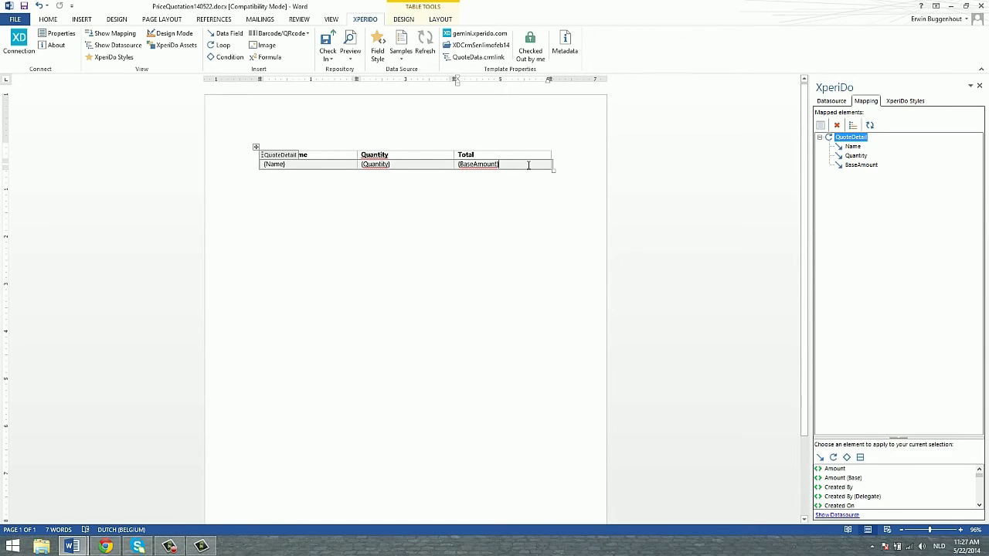
{"action": "mouse_move", "coordinate": [255, 171]}
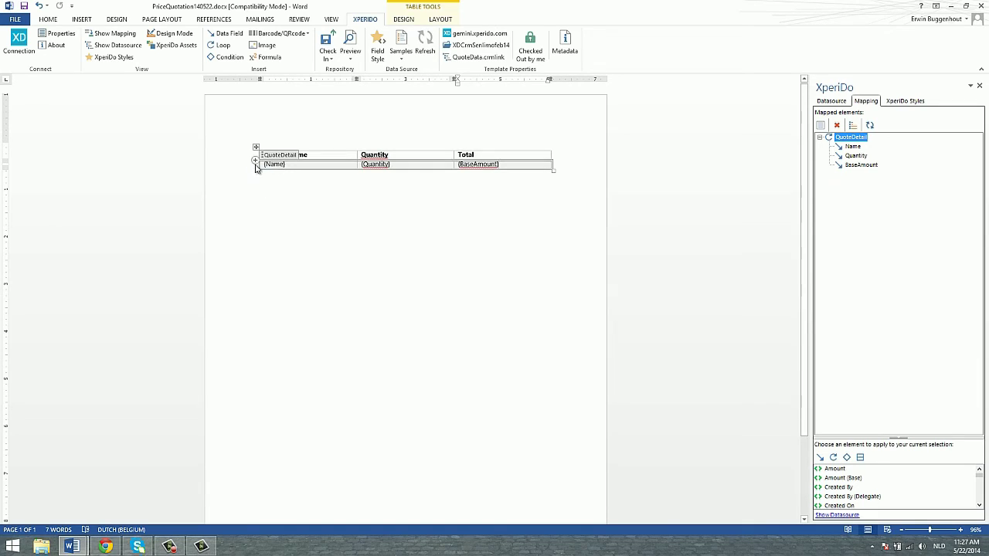
{"action": "left_click", "coordinate": [255, 171]}
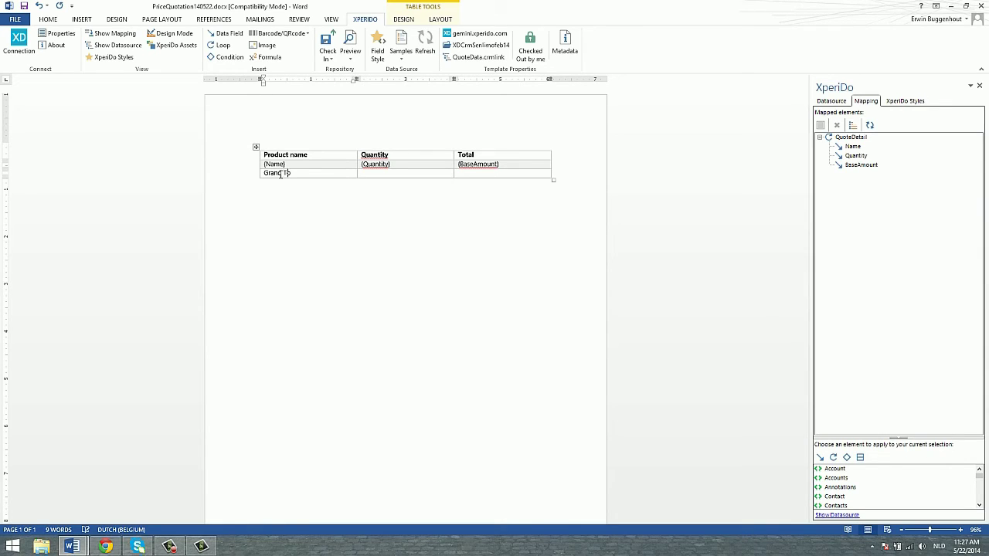
- Insert the quote's Total Amount data field in the Total column of the Grand Total row
{"action": "left_click", "coordinate": [461, 179]}
{"action": "left_click", "coordinate": [462, 178]}
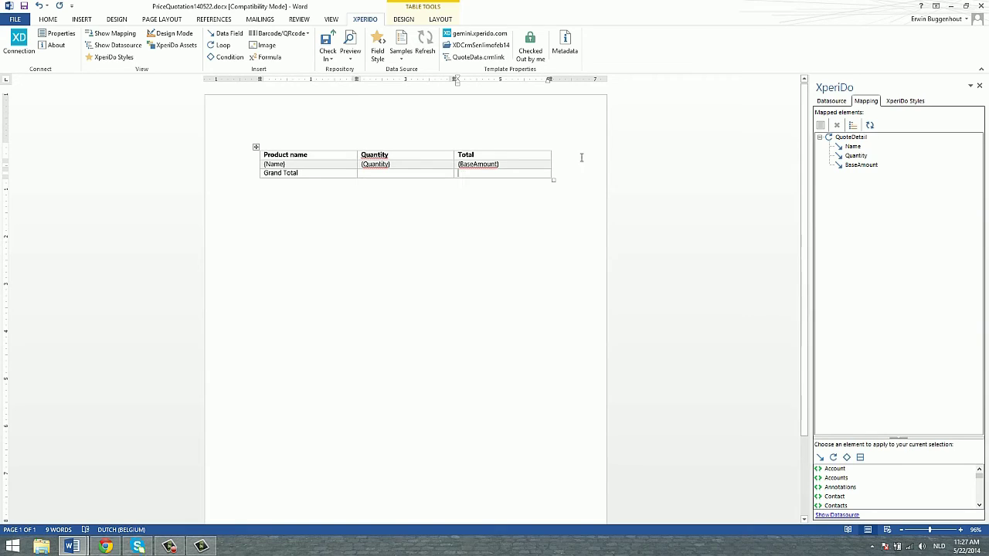
{"action": "left_click", "coordinate": [831, 101]}
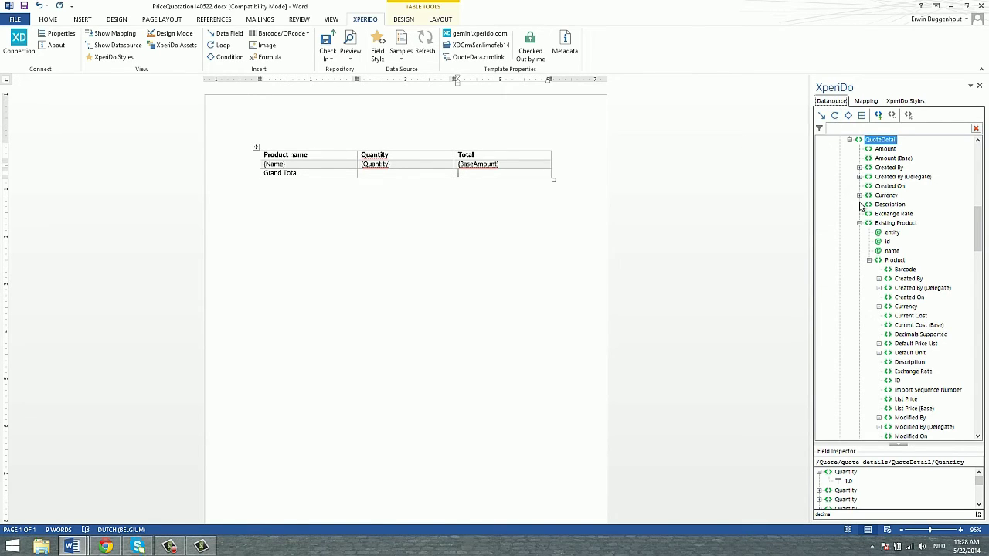
{"action": "left_click", "coordinate": [859, 223]}
{"action": "scroll", "coordinate": [859, 226], "scroll_direction": "down", "scroll_amount": 2}
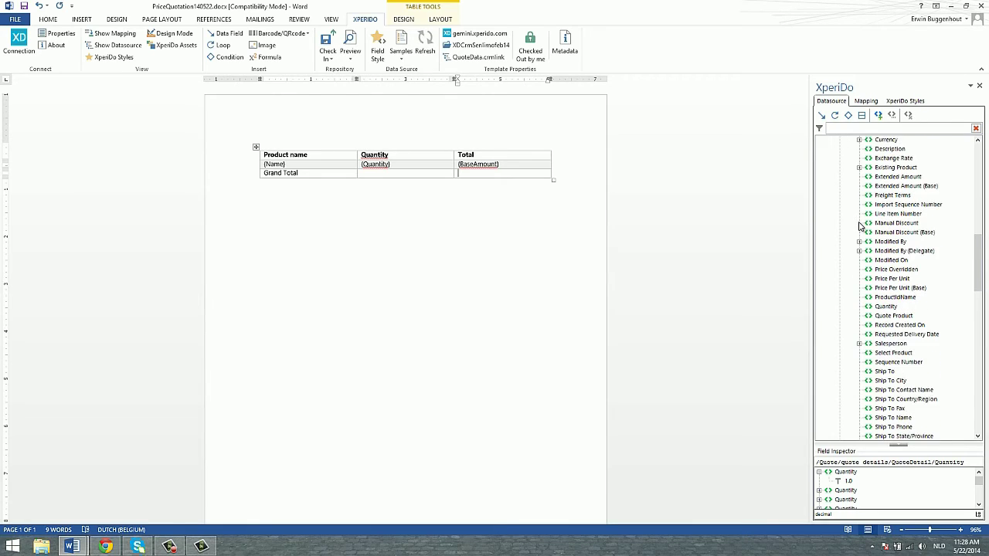
{"action": "scroll", "coordinate": [859, 225], "scroll_direction": "down", "scroll_amount": 4}
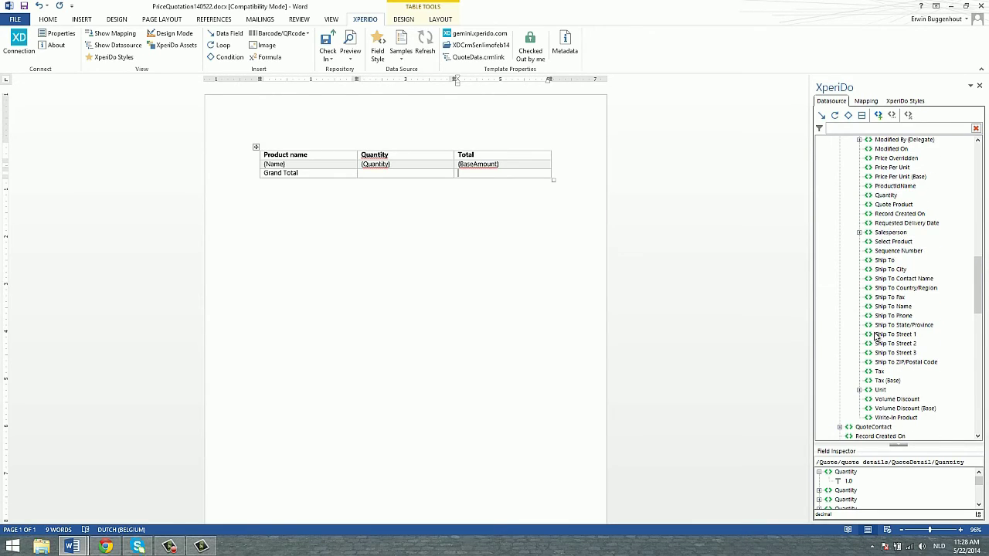
{"action": "scroll", "coordinate": [879, 410], "scroll_direction": "down", "scroll_amount": 6}
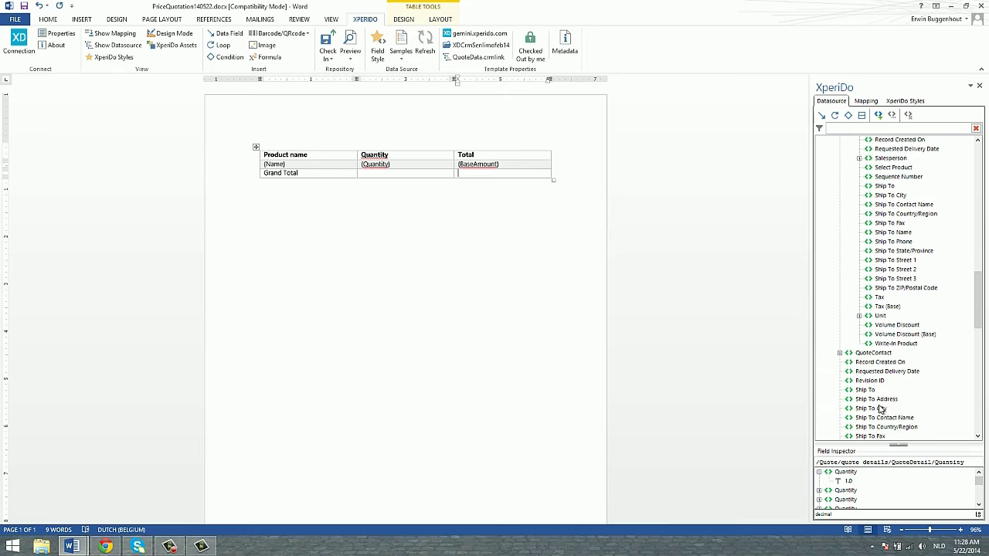
{"action": "scroll", "coordinate": [879, 410], "scroll_direction": "down", "scroll_amount": 2}
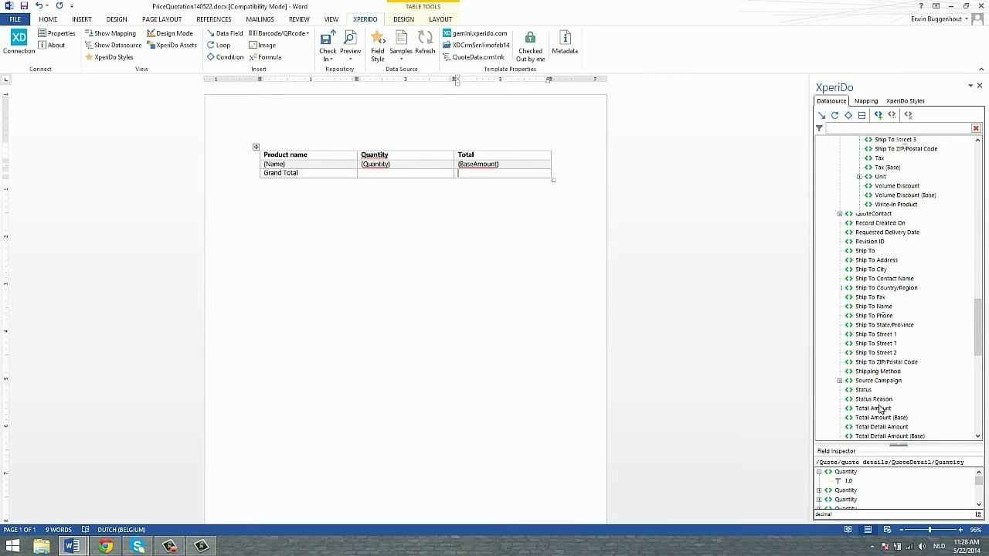
{"action": "left_click", "coordinate": [878, 400]}
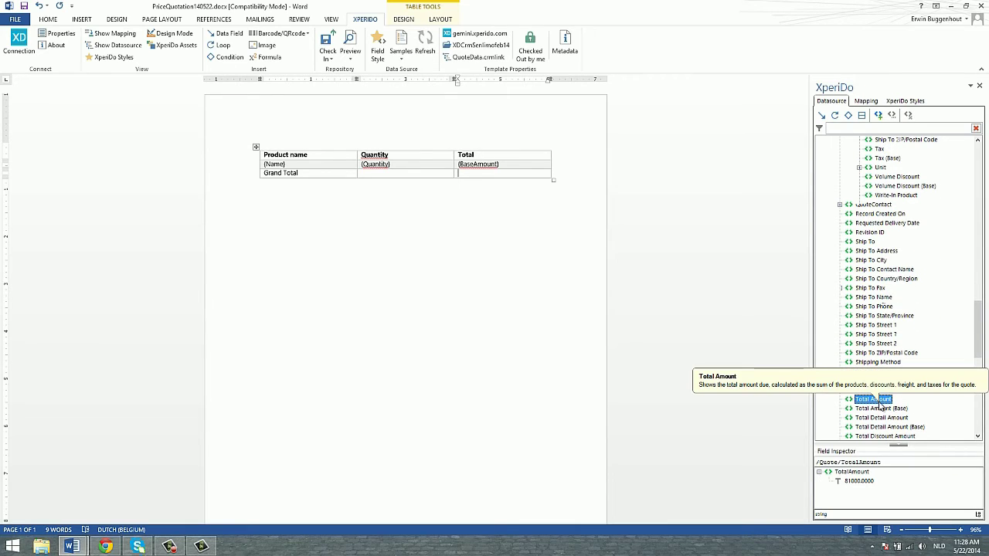
{"action": "double_click", "coordinate": [880, 400]}
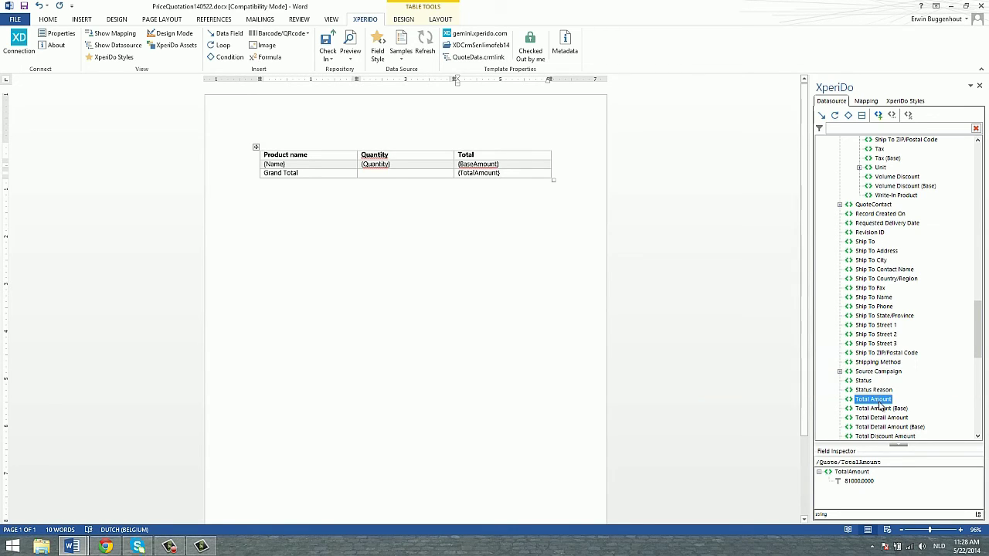
- Set the format of the TotalAmount mapping to Currency and apply the mapping settings
{"action": "left_click", "coordinate": [869, 102]}
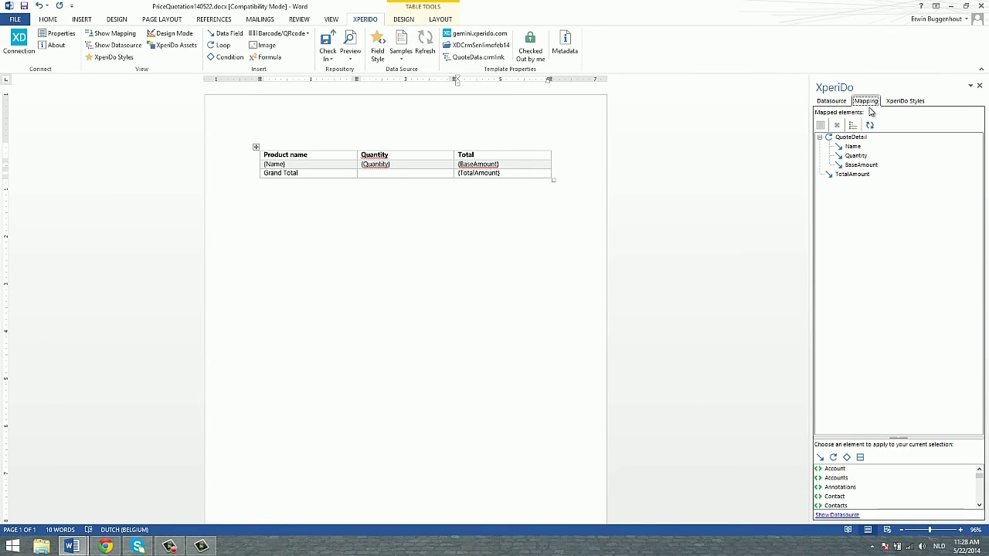
{"action": "double_click", "coordinate": [844, 174]}
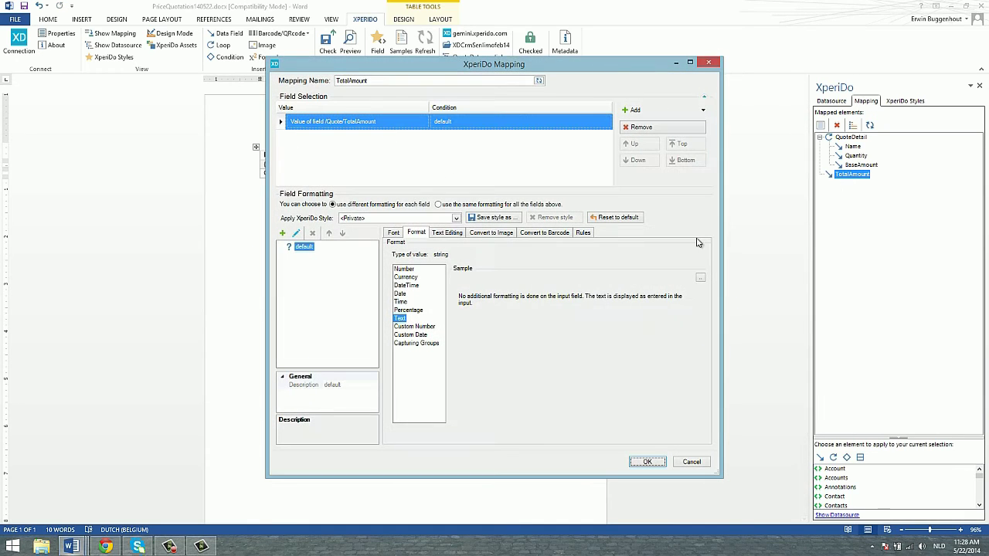
{"action": "left_click", "coordinate": [406, 277]}
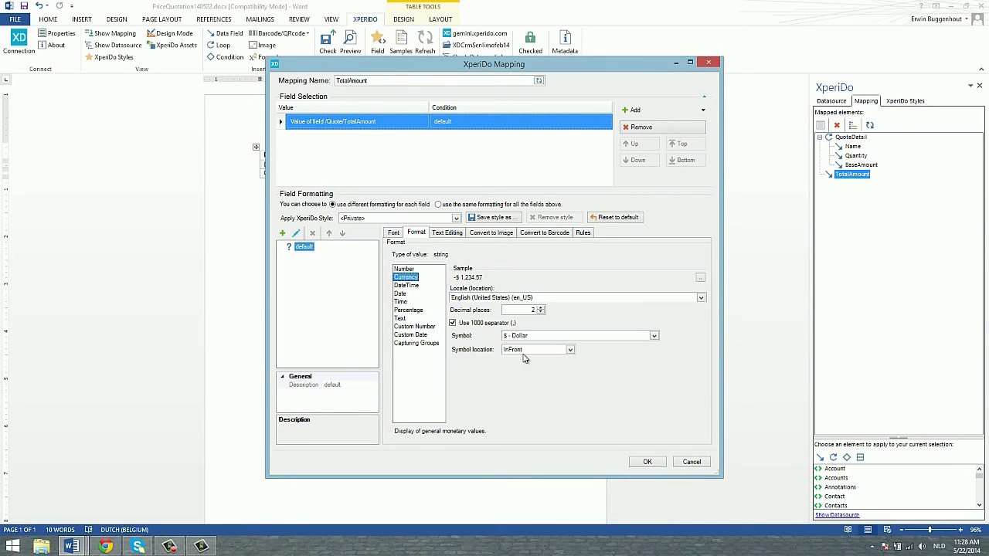
{"action": "left_click", "coordinate": [647, 462]}
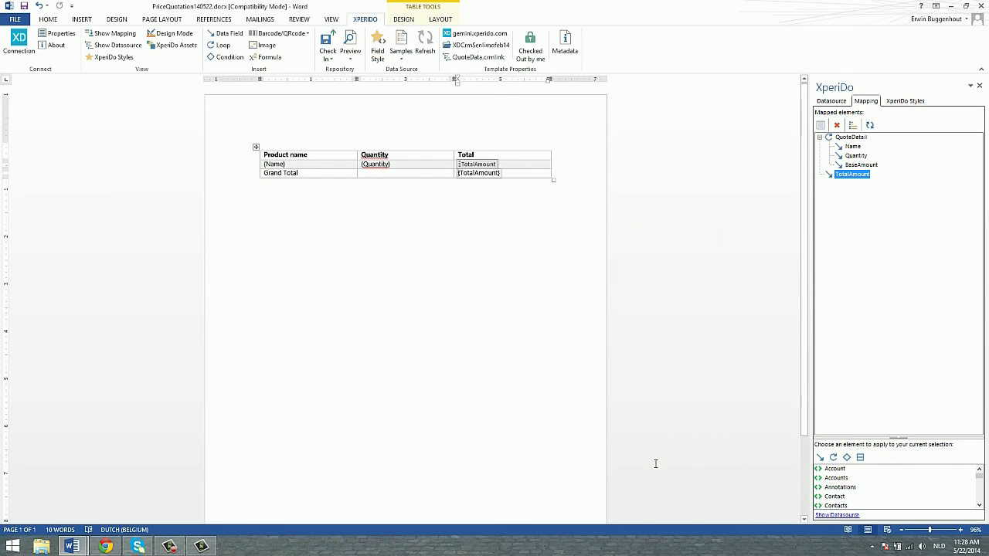
- Preview the template as a PDF to check the Grand Total row, and close the preview
{"action": "left_click", "coordinate": [350, 54]}
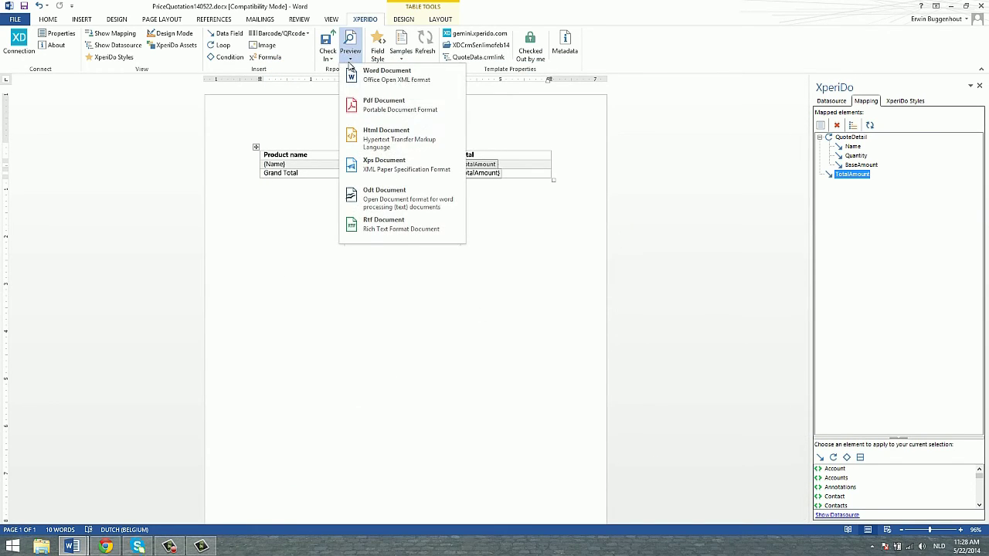
{"action": "left_click", "coordinate": [358, 105]}
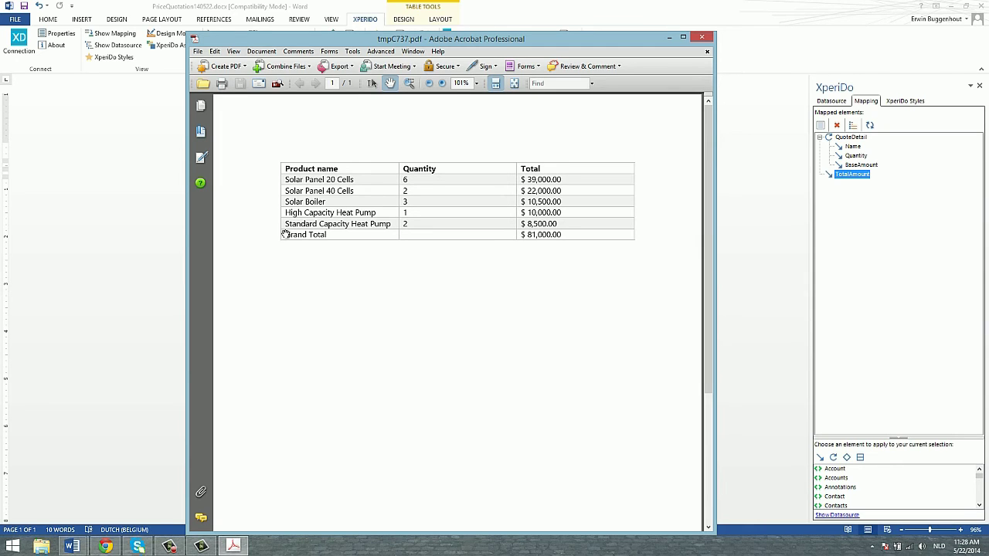
{"action": "left_click", "coordinate": [701, 37]}
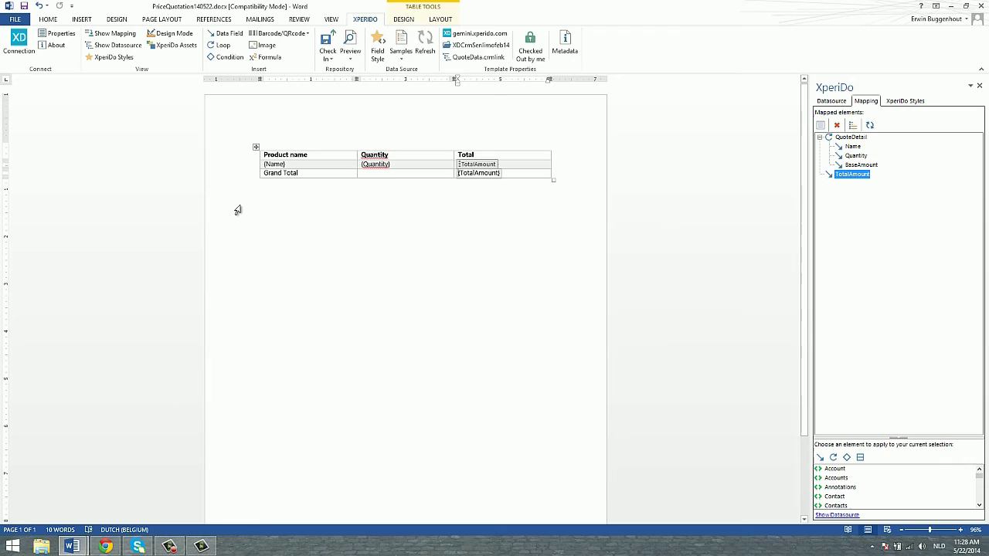
- Insert the Product Name field of the quote detail's existing product on a separate line below the table
{"action": "left_click", "coordinate": [285, 213]}
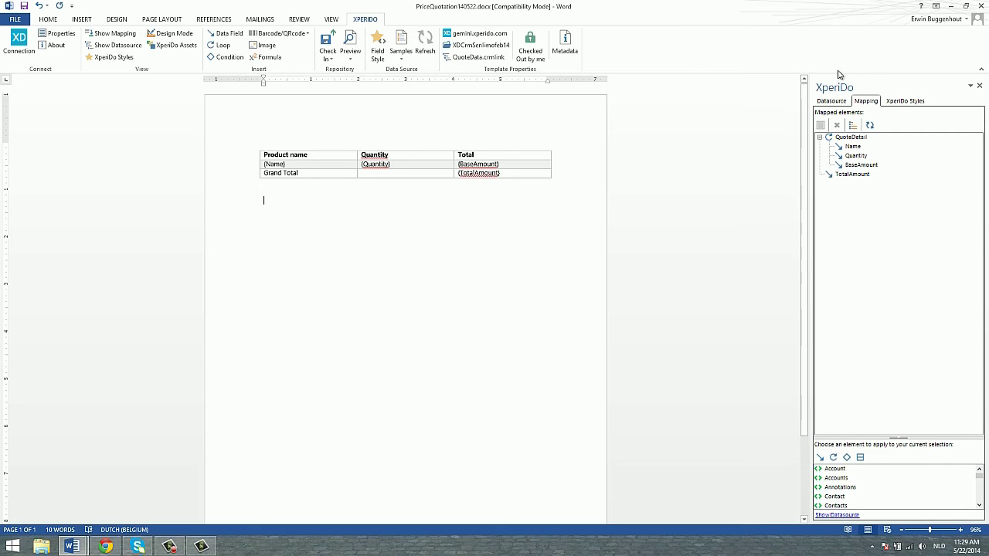
{"action": "left_click", "coordinate": [832, 102]}
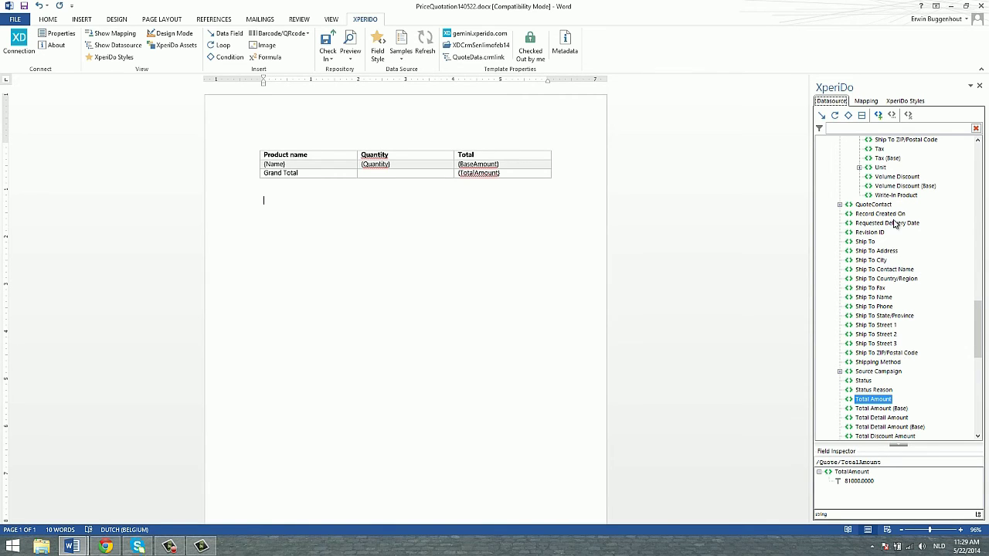
{"action": "left_click_drag", "start_coordinate": [978, 322], "coordinate": [973, 229]}
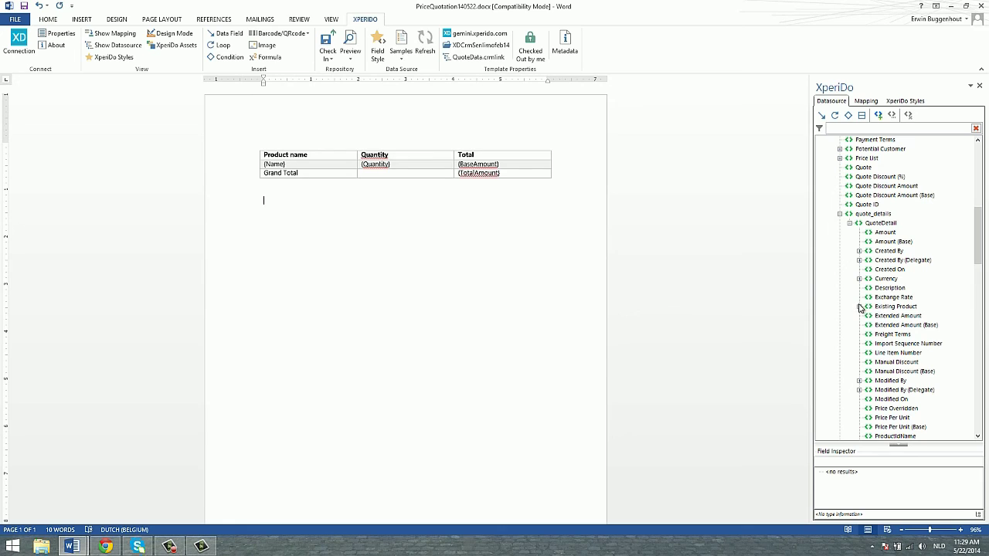
{"action": "left_click", "coordinate": [859, 306]}
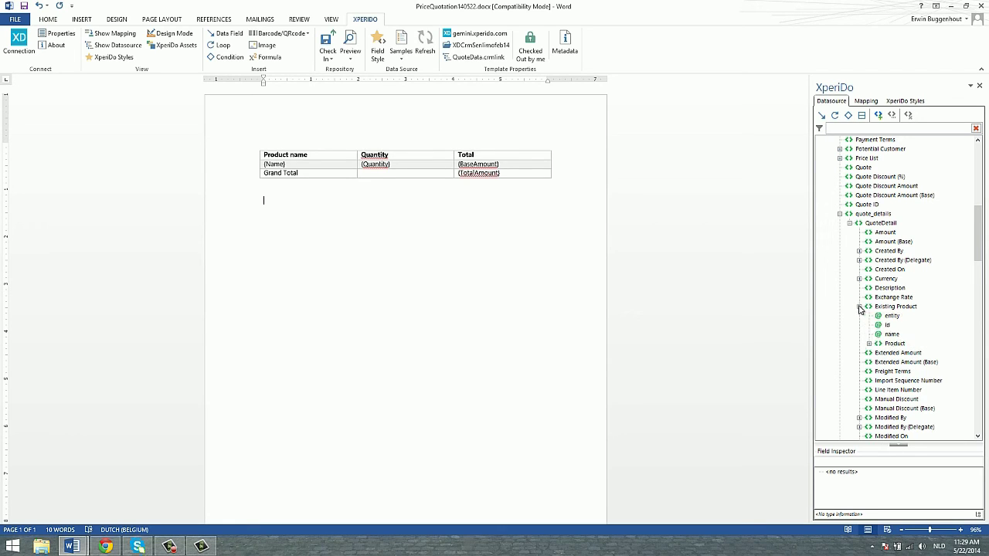
{"action": "left_click", "coordinate": [868, 344]}
{"action": "scroll", "coordinate": [903, 352], "scroll_direction": "down", "scroll_amount": 6}
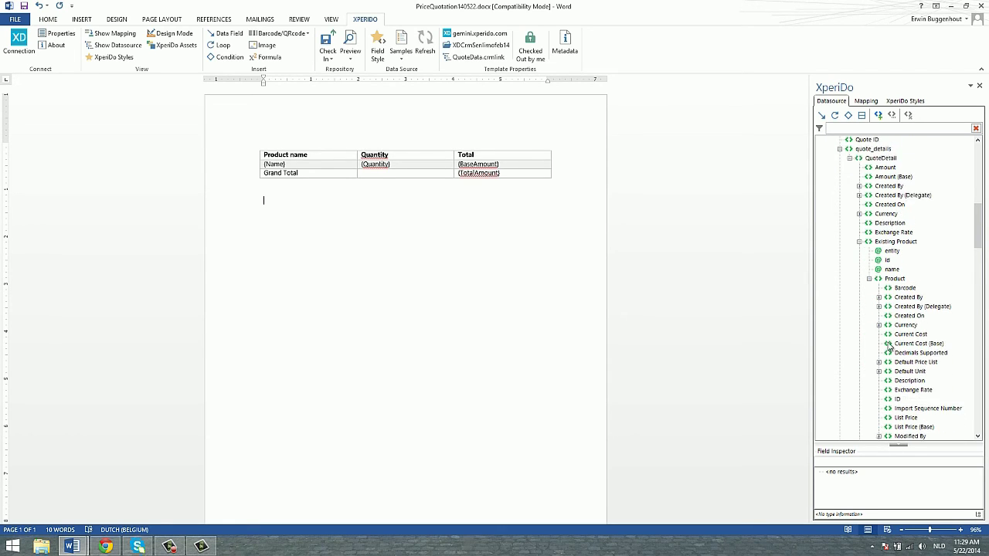
{"action": "double_click", "coordinate": [912, 372]}
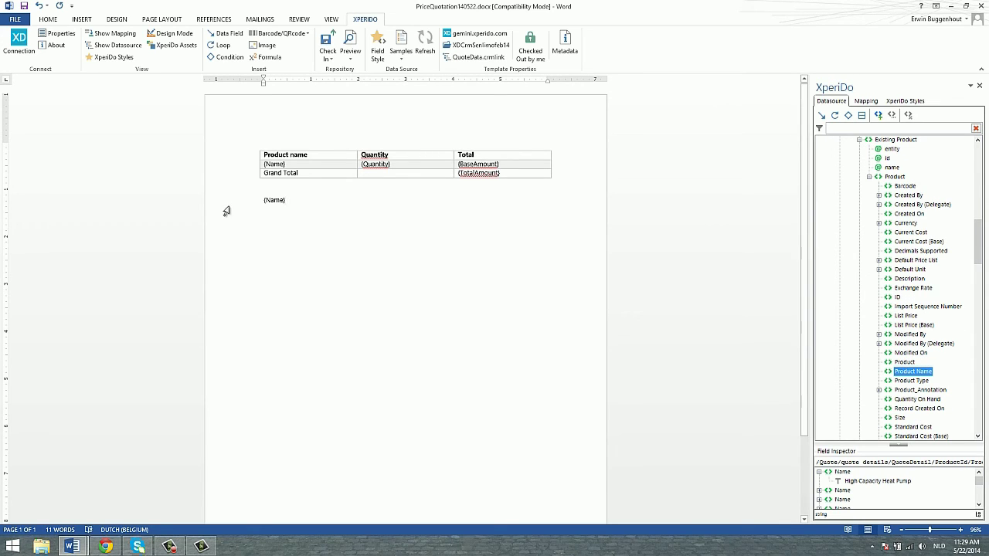
- Format the Name field line below the table as a numbered list item
{"action": "left_click", "coordinate": [229, 204]}
{"action": "left_click", "coordinate": [44, 20]}
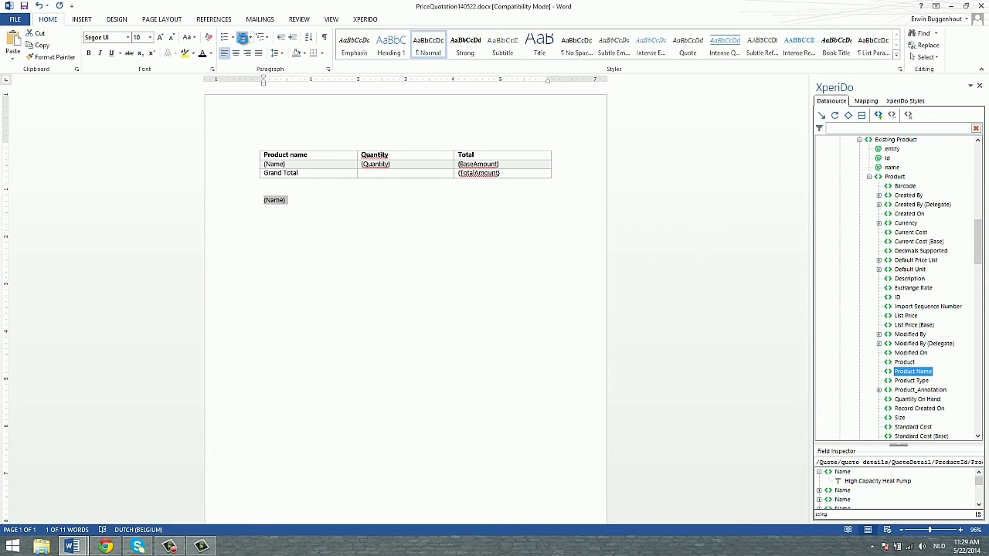
{"action": "left_click", "coordinate": [243, 39]}
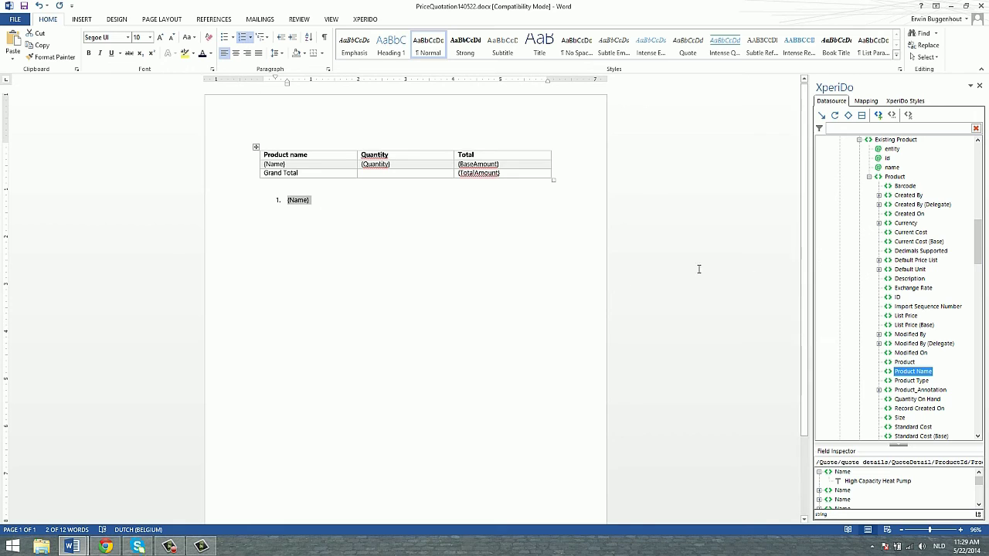
- Wrap the numbered Name item in a loop over the QuoteDetail element of quote_details
{"action": "left_click_drag", "start_coordinate": [977, 236], "coordinate": [977, 194]}
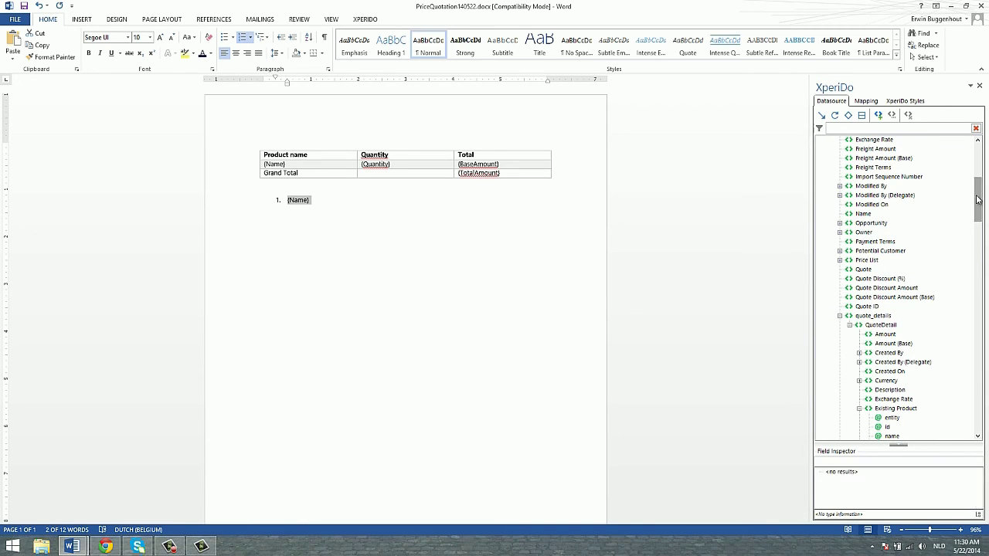
{"action": "left_click", "coordinate": [879, 325]}
{"action": "left_click", "coordinate": [834, 116]}
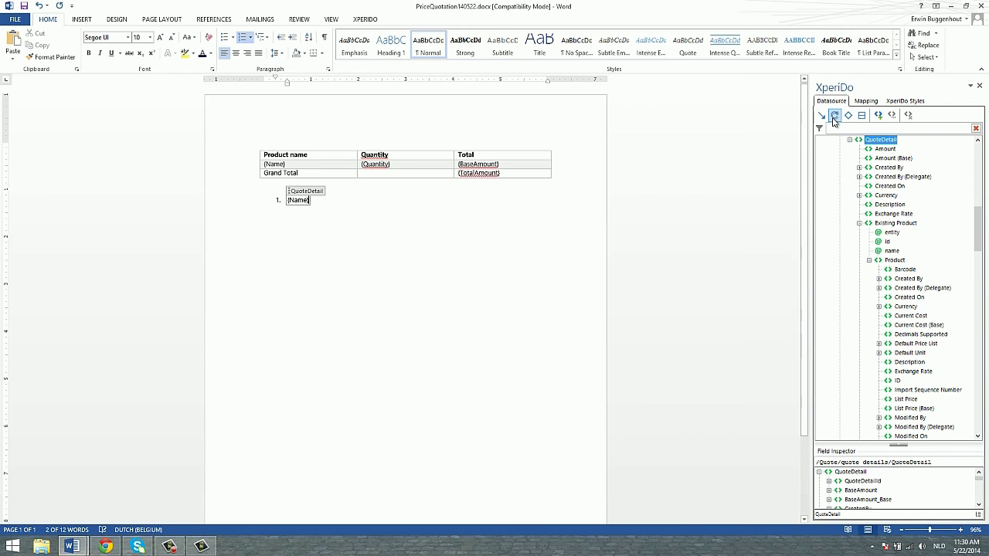
- Enable sorting in the numbered list's QuoteDetail loop mapping, using the existing product's Product Name as the sort field
{"action": "left_click", "coordinate": [865, 101]}
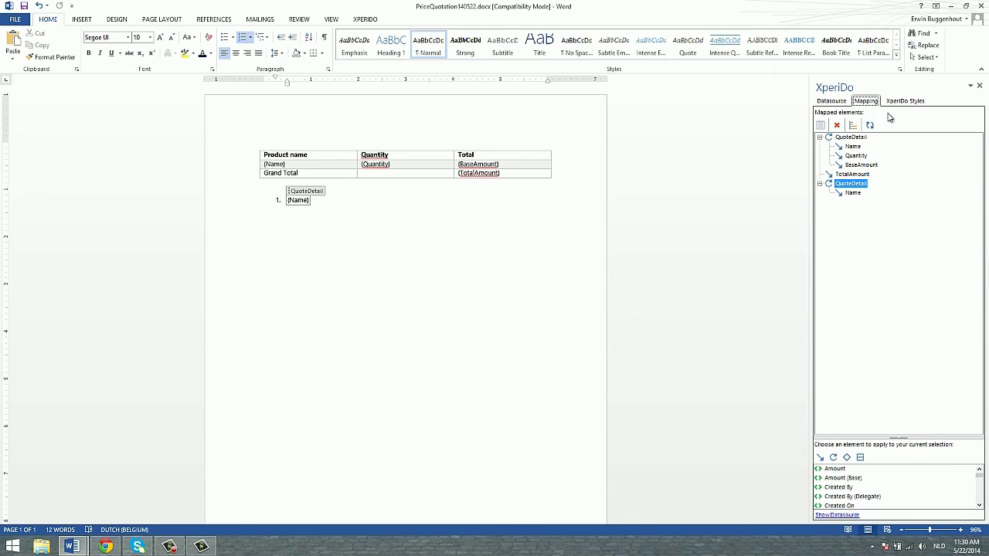
{"action": "double_click", "coordinate": [854, 184]}
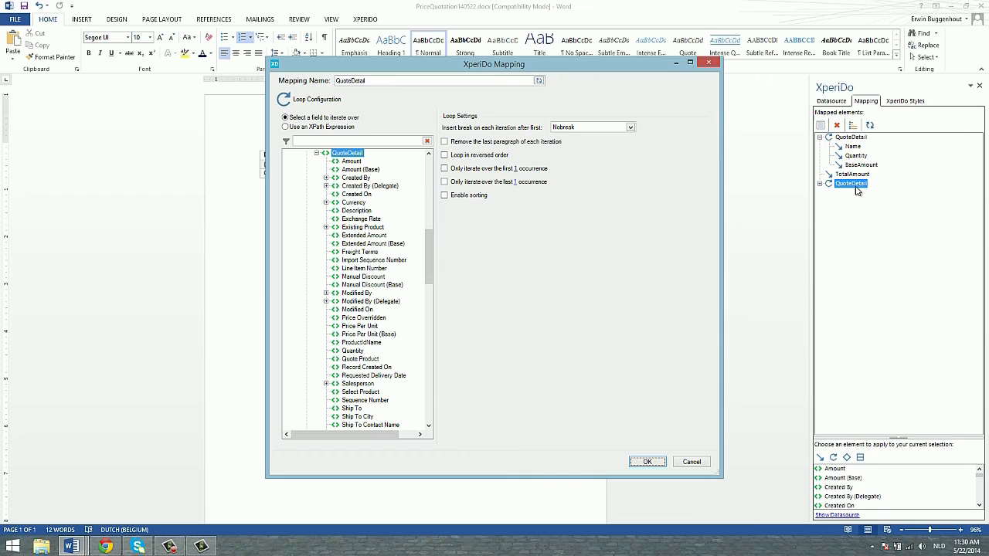
{"action": "left_click", "coordinate": [445, 196]}
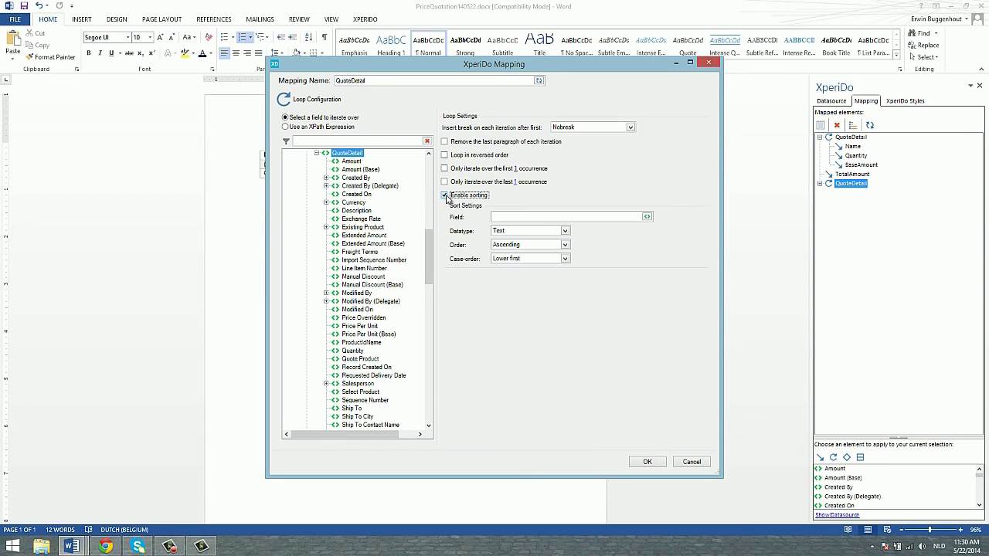
{"action": "left_click", "coordinate": [647, 219]}
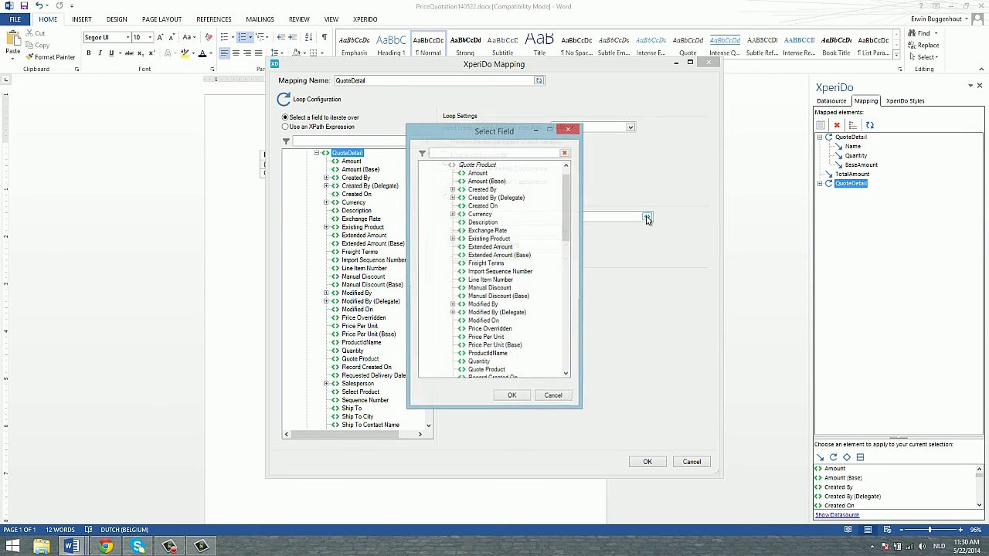
{"action": "left_click", "coordinate": [453, 239]}
{"action": "left_click", "coordinate": [462, 271]}
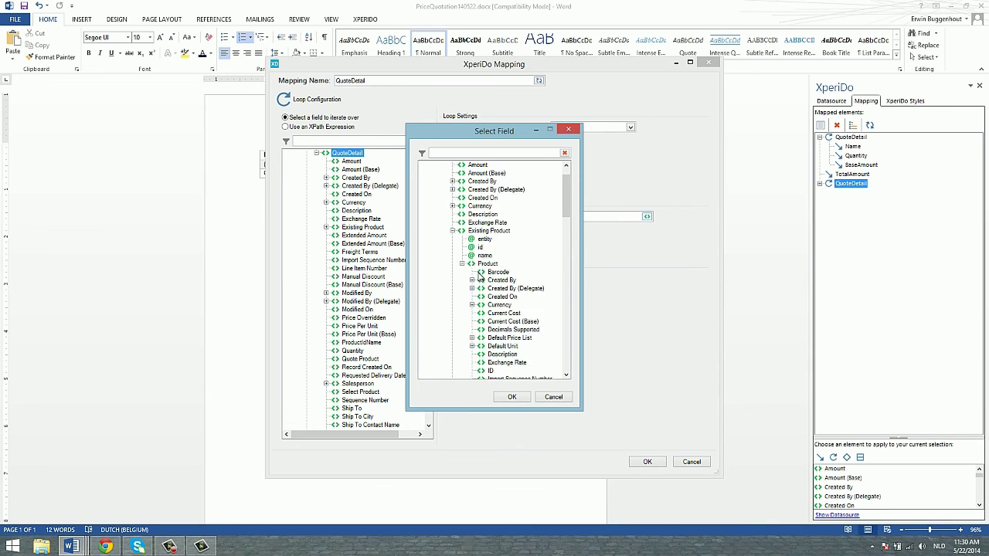
{"action": "scroll", "coordinate": [480, 277], "scroll_direction": "down", "scroll_amount": 5}
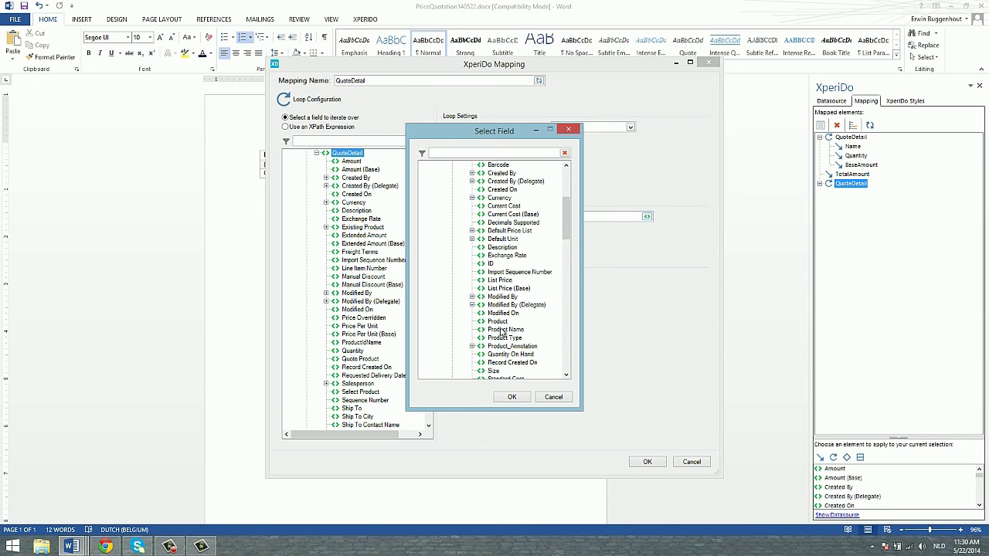
{"action": "left_click", "coordinate": [504, 330]}
{"action": "left_click", "coordinate": [511, 396]}
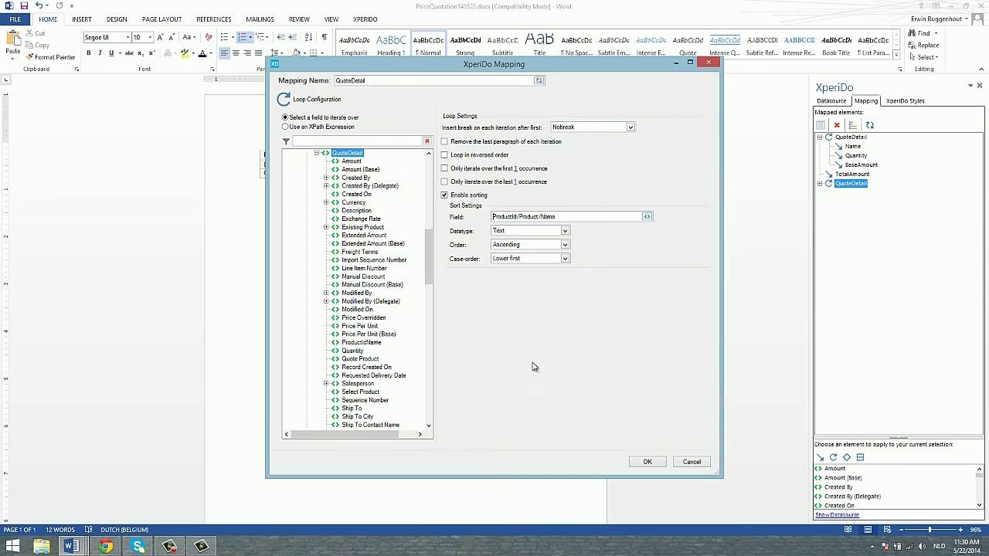
- Set the loop's sort case-order to Ignore case and apply the mapping settings
{"action": "left_click", "coordinate": [564, 258]}
{"action": "left_click", "coordinate": [547, 284]}
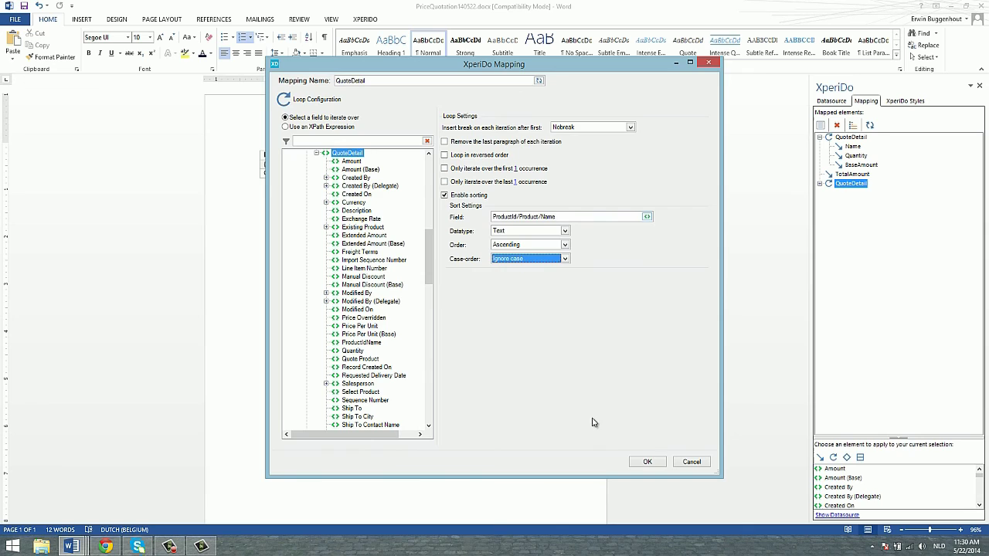
{"action": "left_click", "coordinate": [649, 463]}
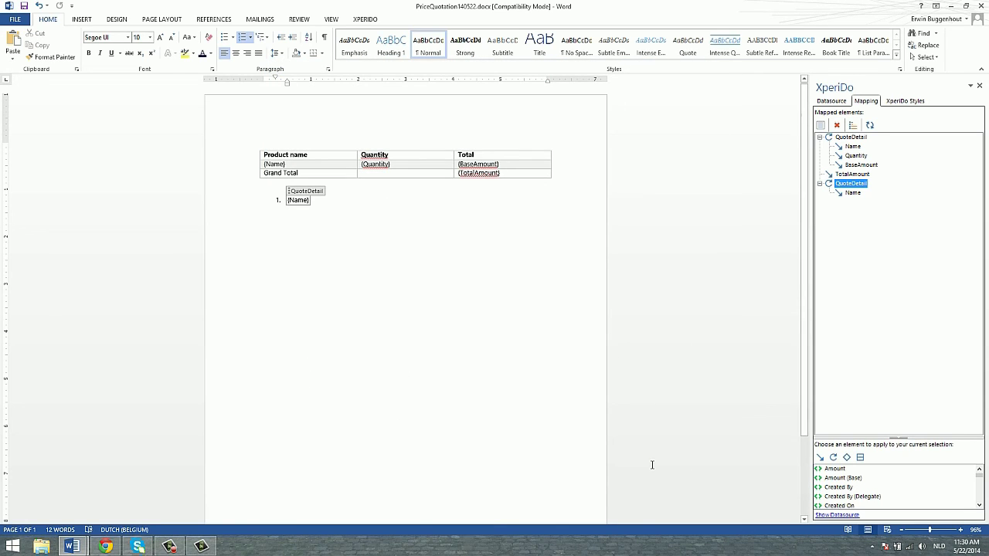
- Preview the template to check the numbered product list below the table
{"action": "left_click", "coordinate": [364, 18]}
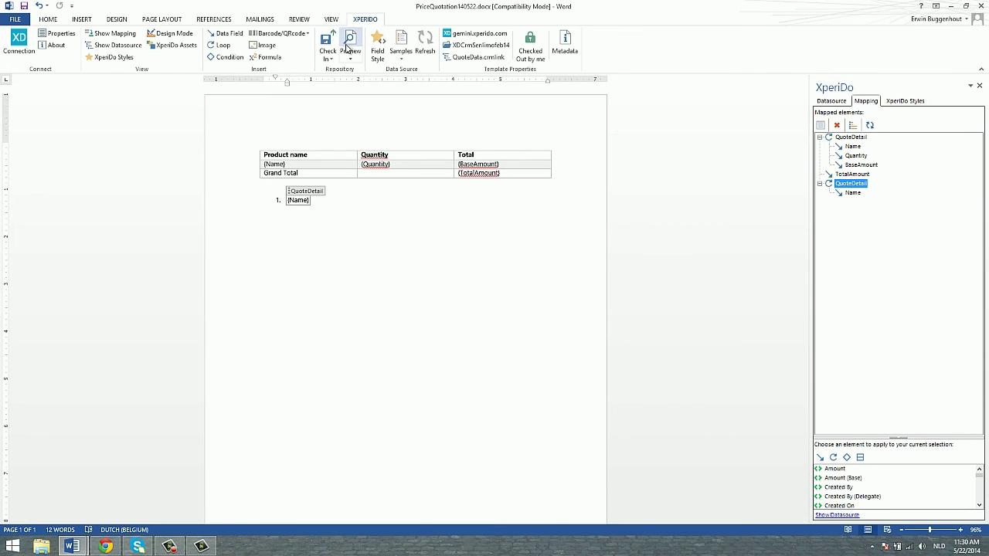
{"action": "left_click", "coordinate": [347, 63]}
{"action": "left_click", "coordinate": [358, 107]}
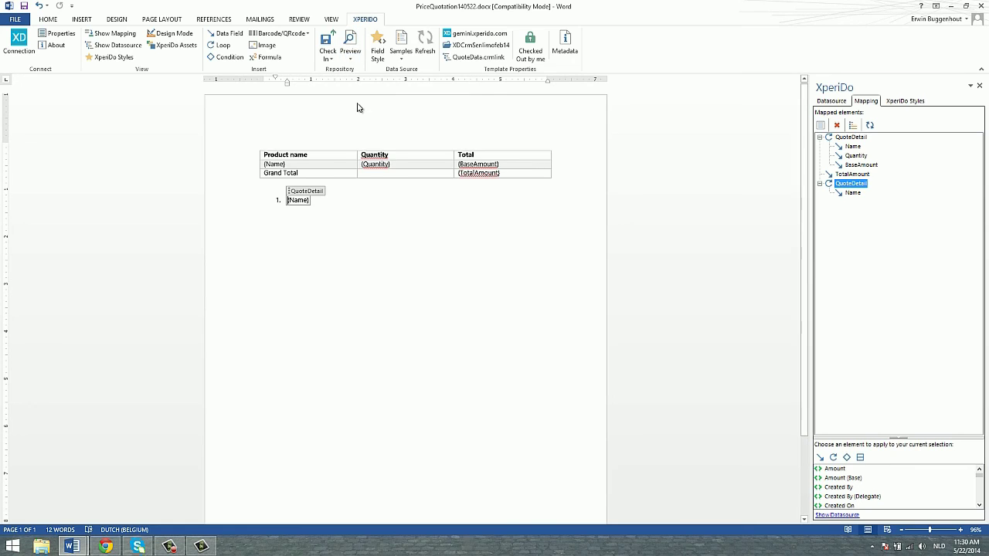